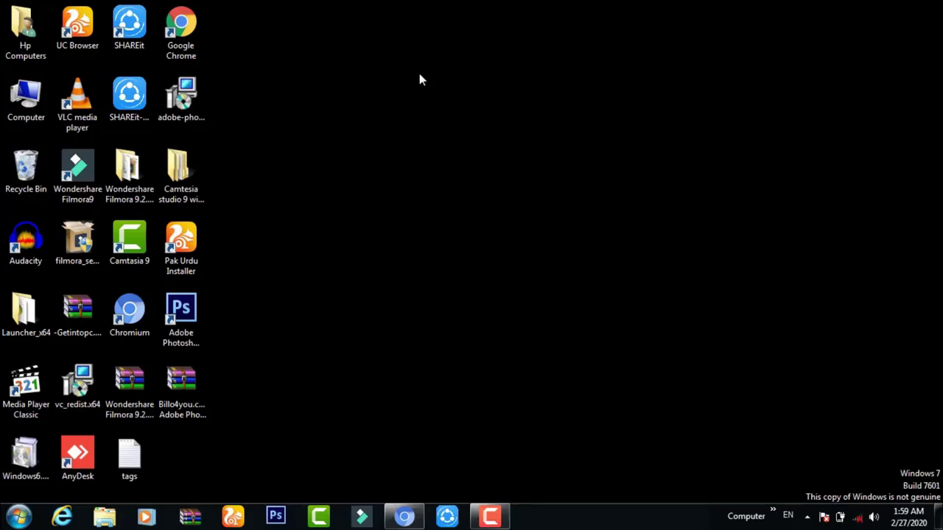
# Refresh the desktop several times from its right-click menu.
pyautogui.rightClick(443, 130)
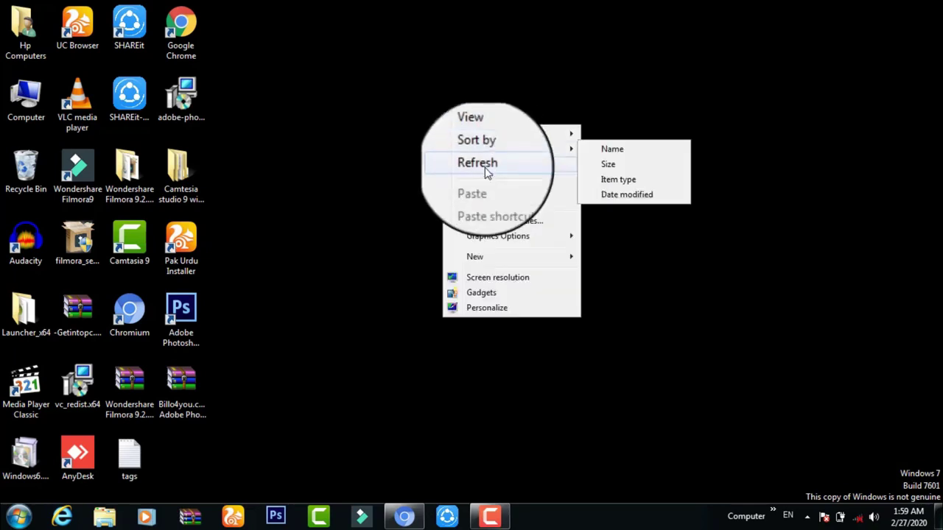
pyautogui.click(485, 166)
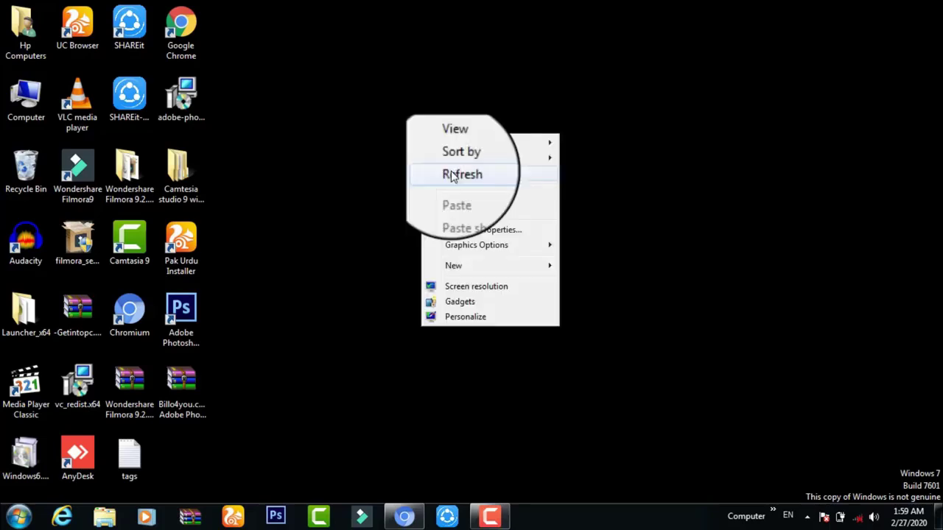
pyautogui.click(451, 172)
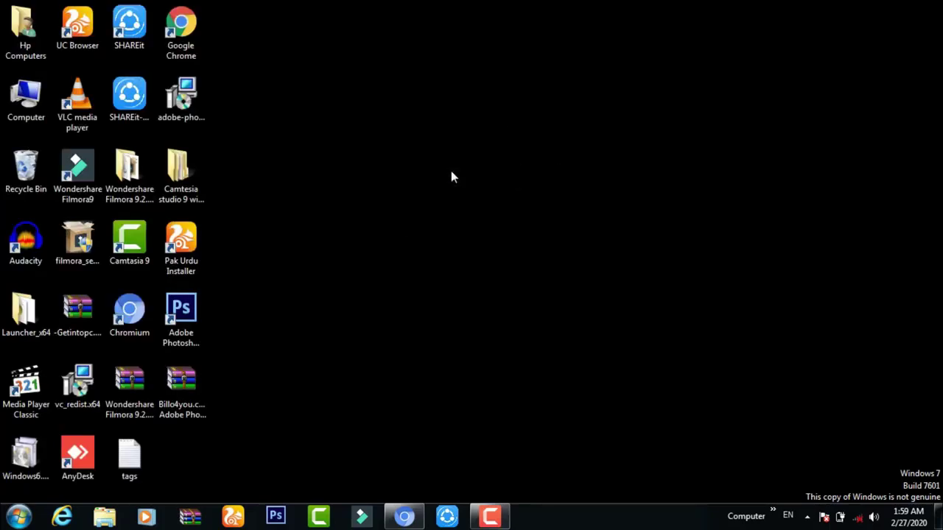
pyautogui.rightClick(453, 177)
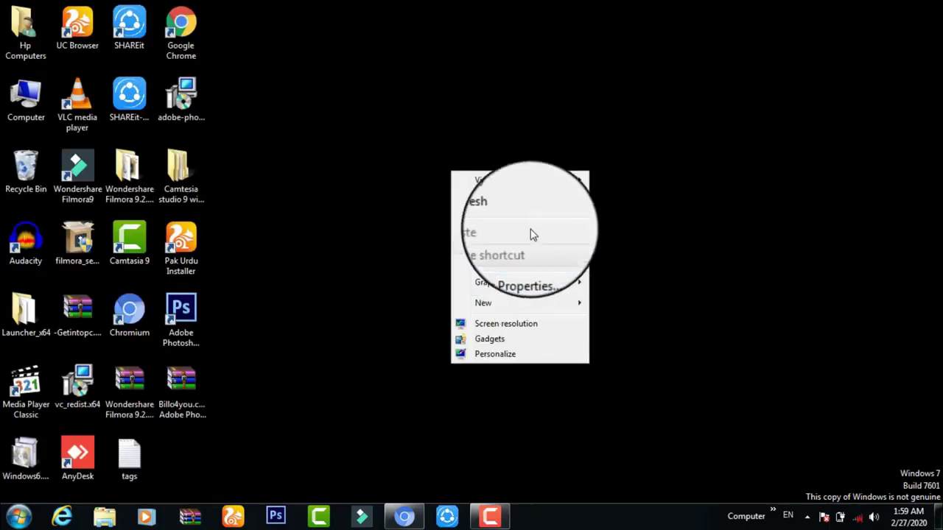
pyautogui.click(519, 213)
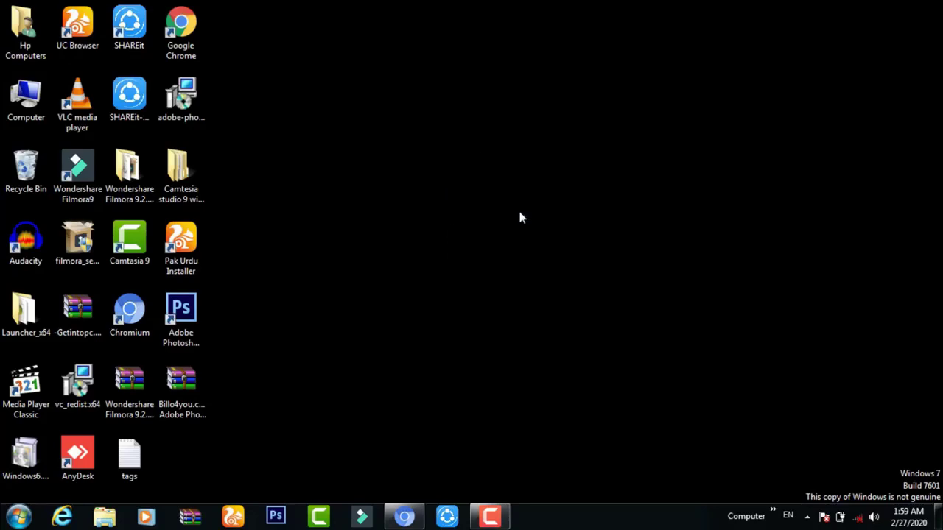
pyautogui.rightClick(519, 213)
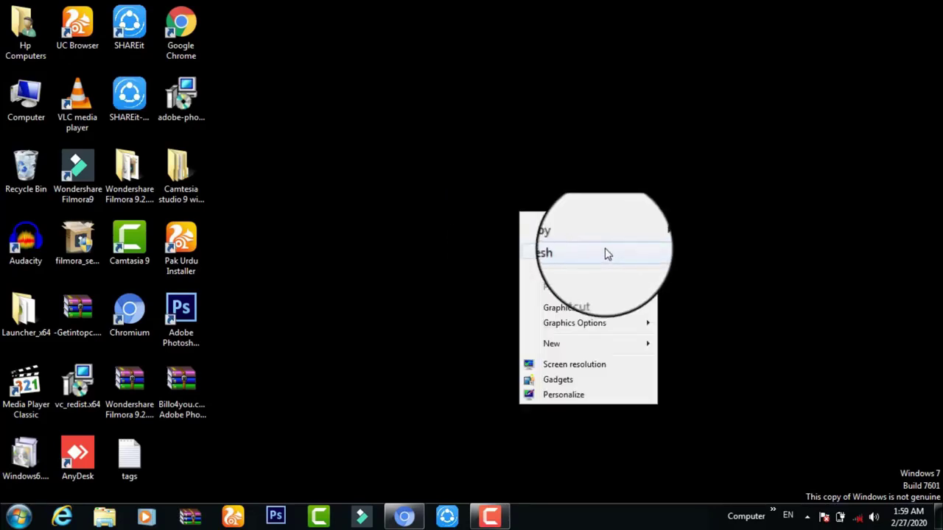
pyautogui.click(605, 253)
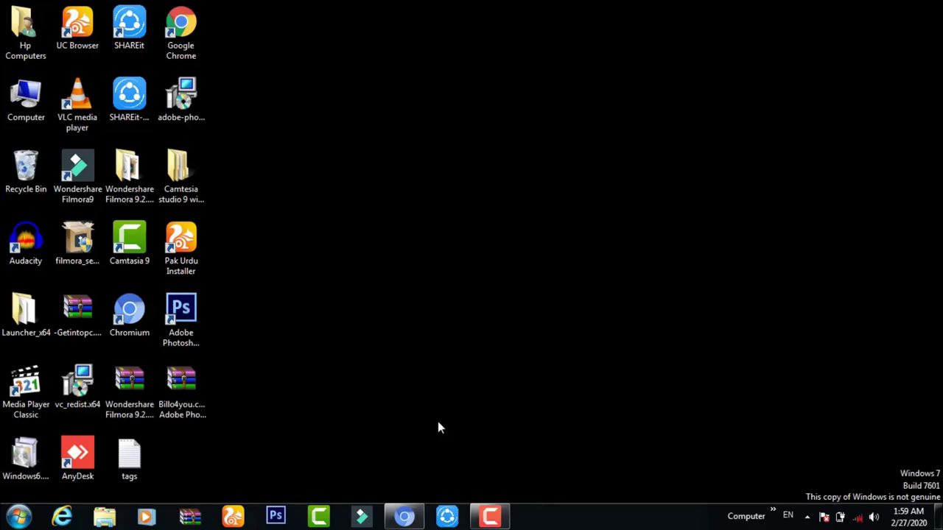
# Restore the browser, scroll to Comment Picker's YouTube URL form, then return to the technical ishtiaq results.
pyautogui.click(503, 505)
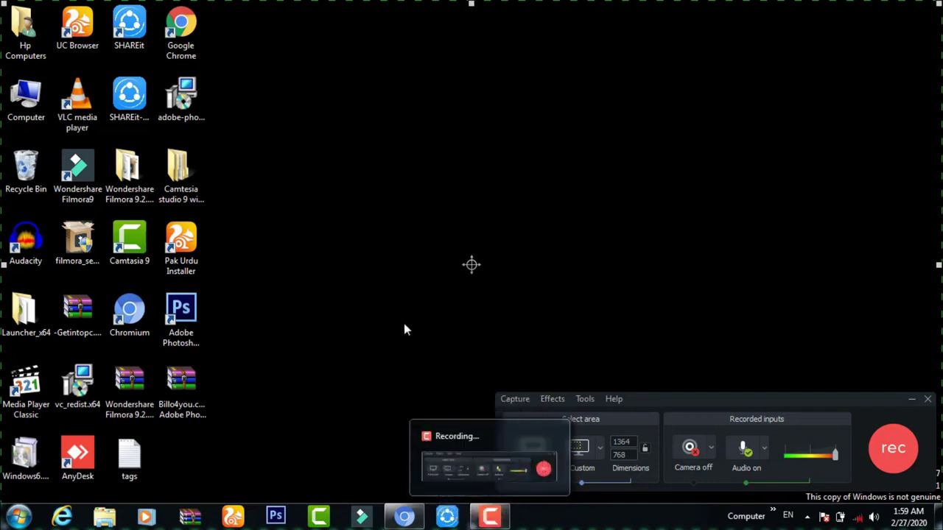
pyautogui.moveTo(416, 516)
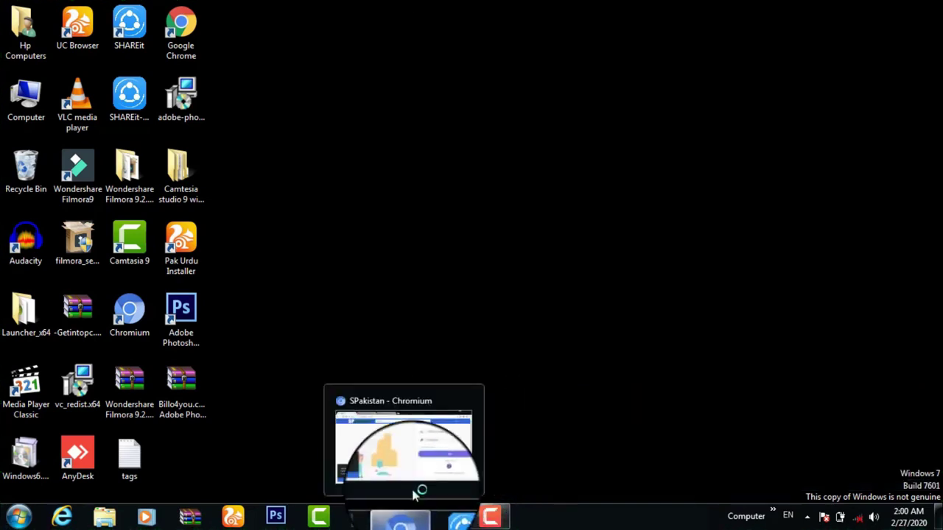
pyautogui.click(415, 464)
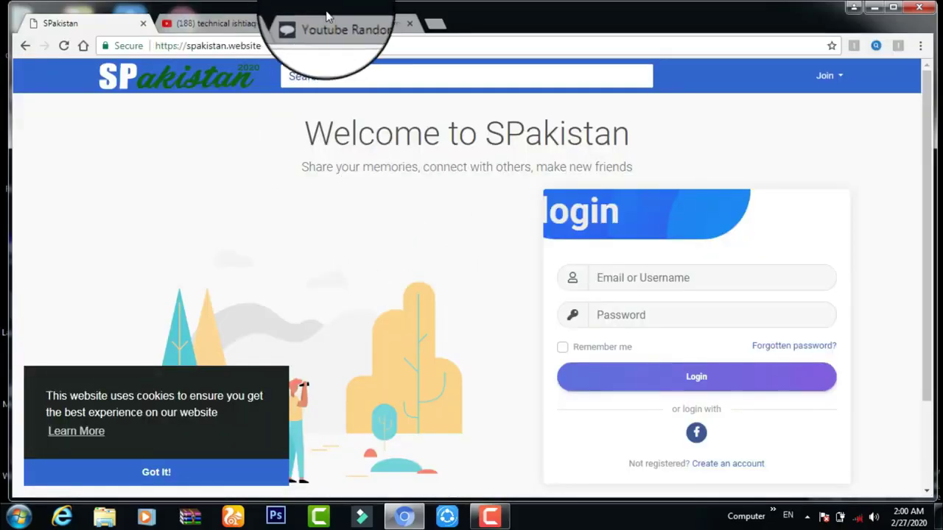
pyautogui.click(331, 23)
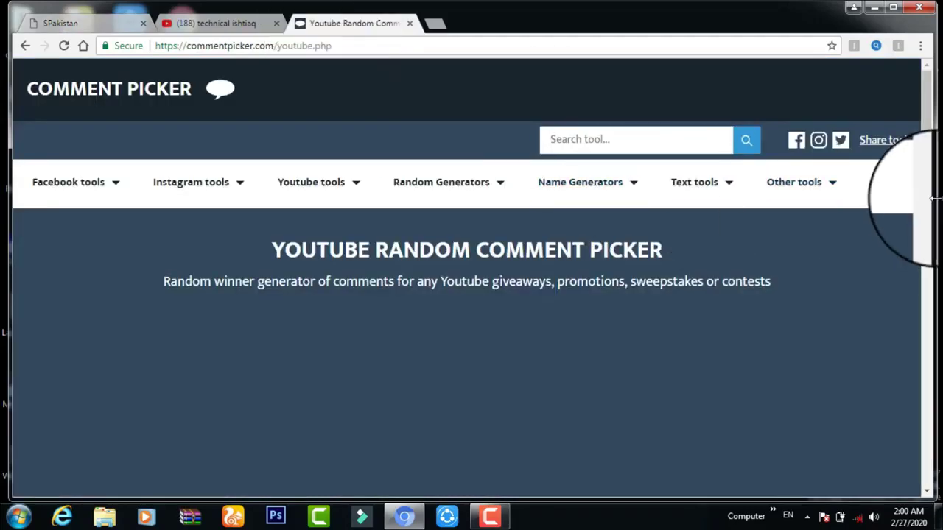
pyautogui.scroll(-1, 930, 161)
pyautogui.scroll(-6, 930, 161)
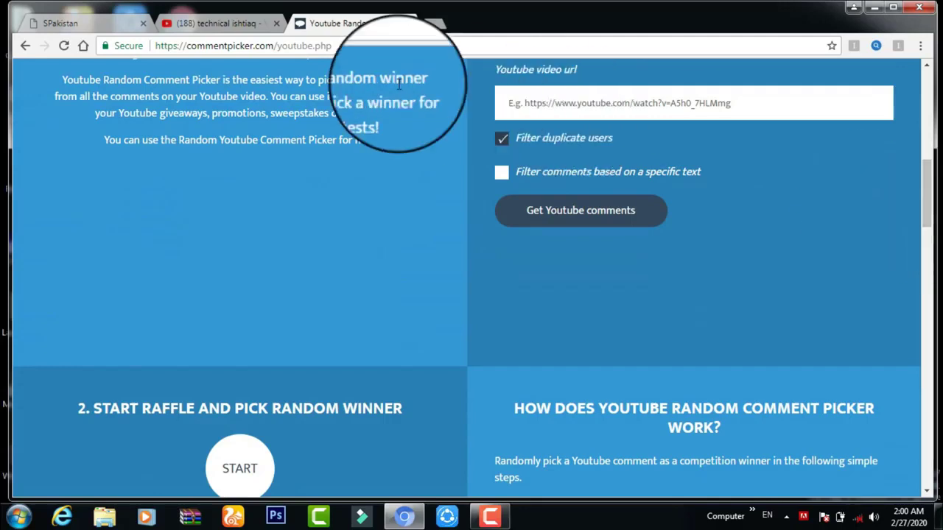
pyautogui.click(221, 18)
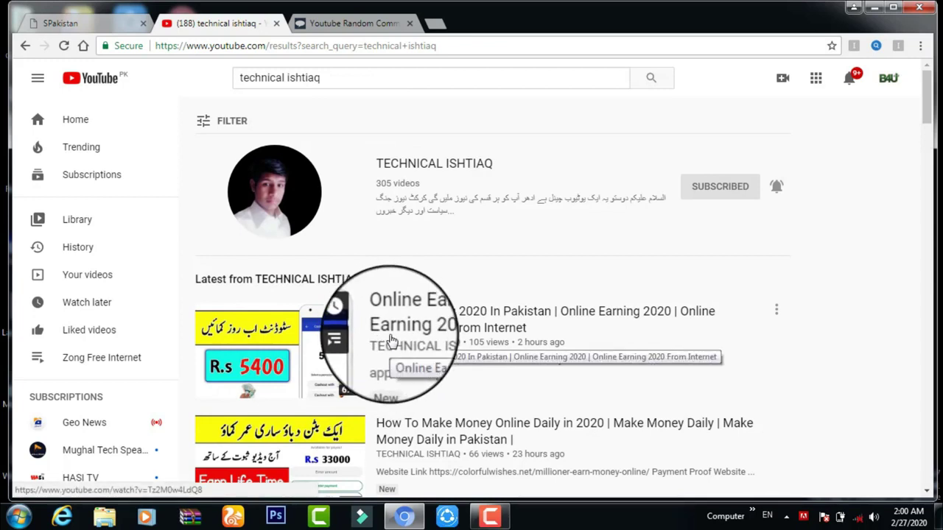
# Copy the latest Online Earning 2020 video's link and bring it back to Comment Picker.
pyautogui.rightClick(348, 345)
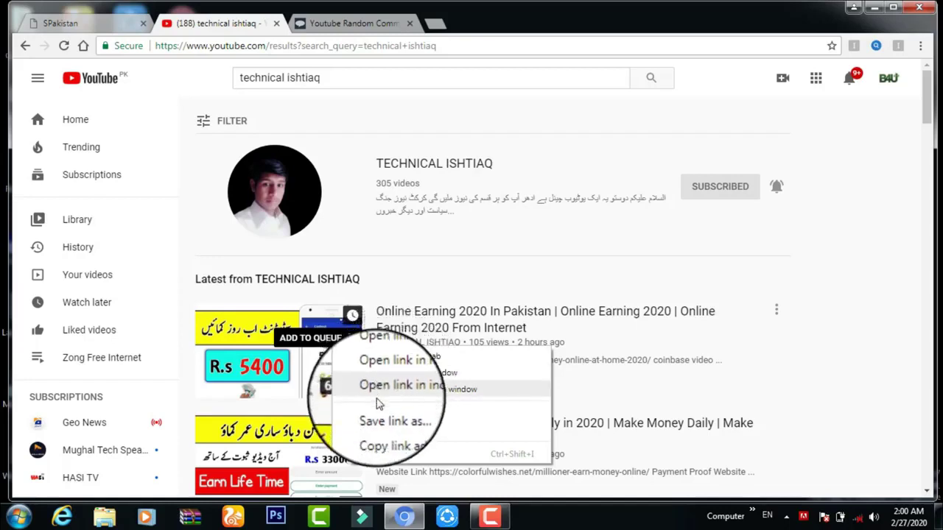
pyautogui.click(395, 433)
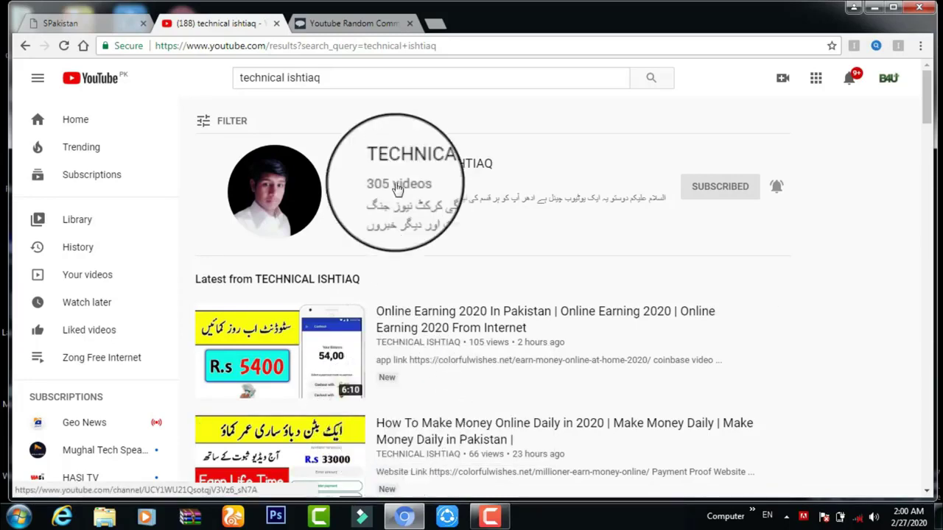
pyautogui.click(368, 24)
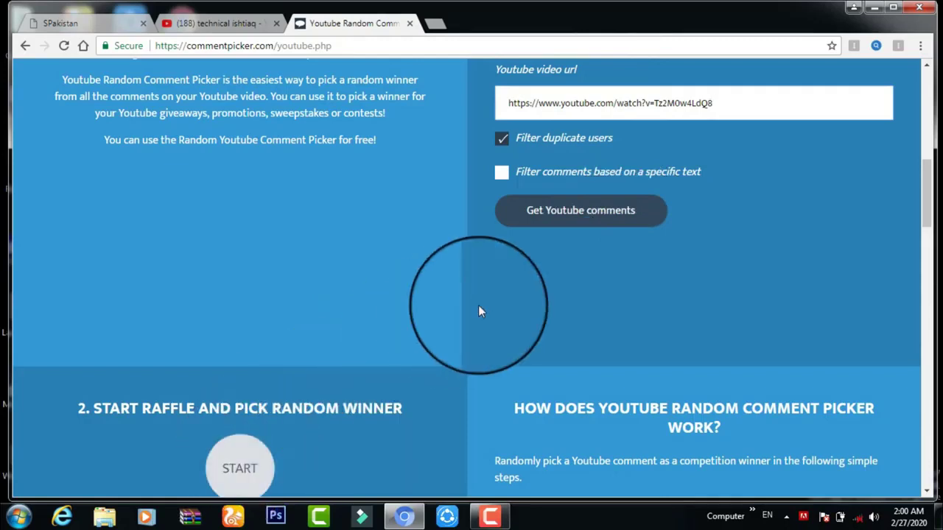
# Attempt to fetch the pasted video's comments, then open the TECHNICAL ISHTIAQ channel result.
pyautogui.click(581, 229)
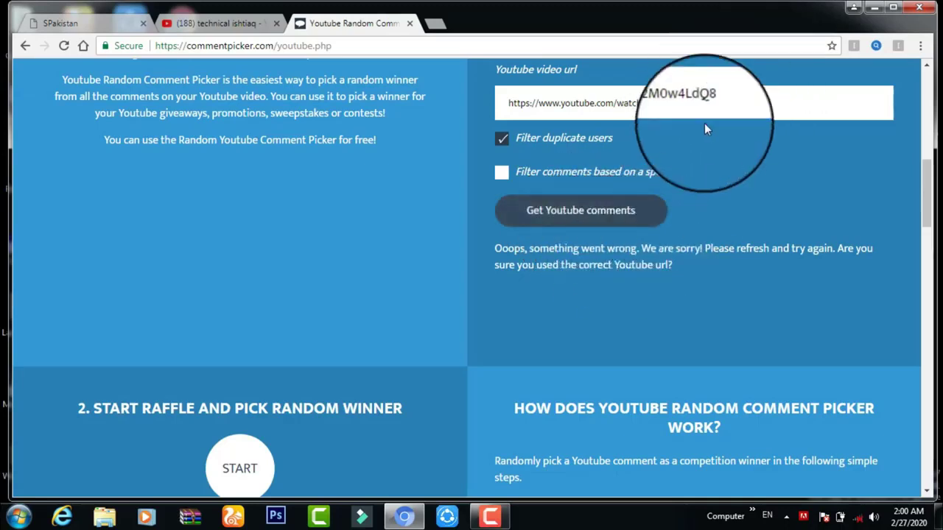
pyautogui.click(216, 22)
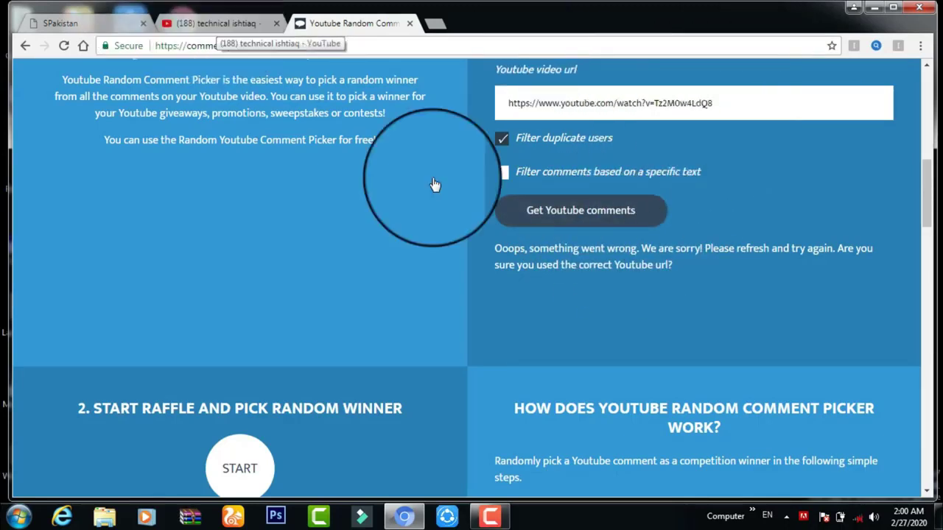
pyautogui.click(355, 208)
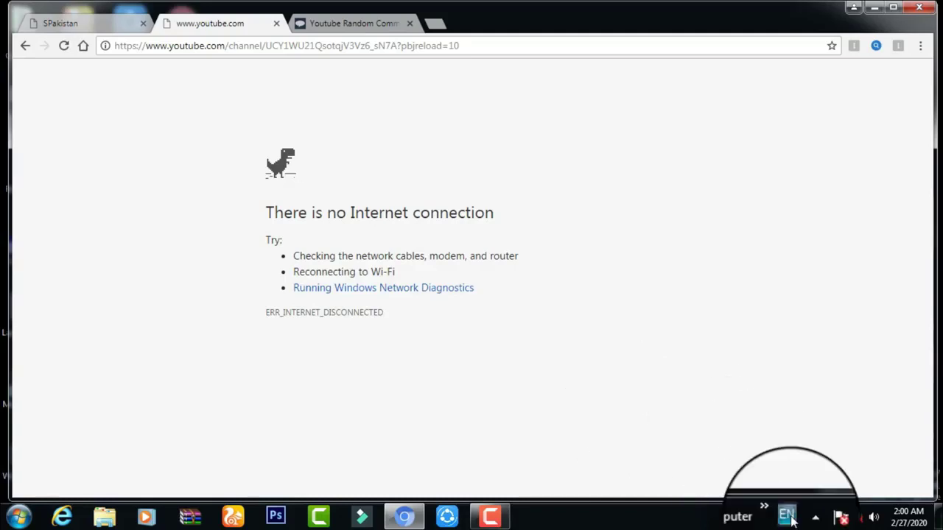
# Reload the TECHNICAL ISHTIAQ channel page once the connection returns, then go back to Comment Picker.
pyautogui.moveTo(490, 516)
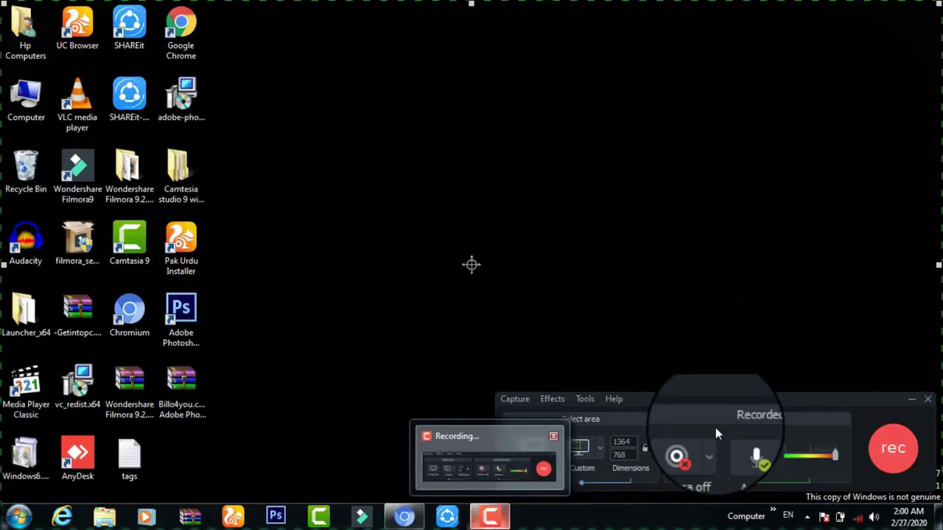
pyautogui.click(483, 488)
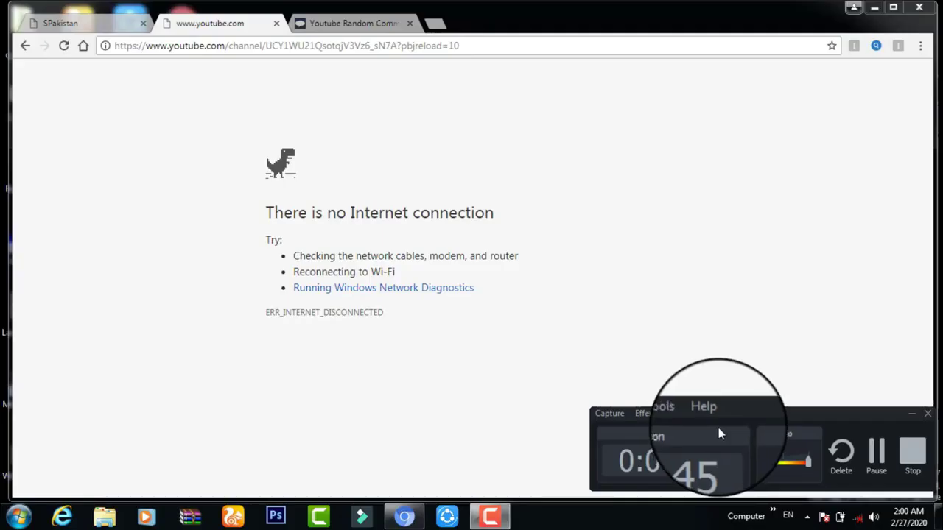
pyautogui.click(876, 468)
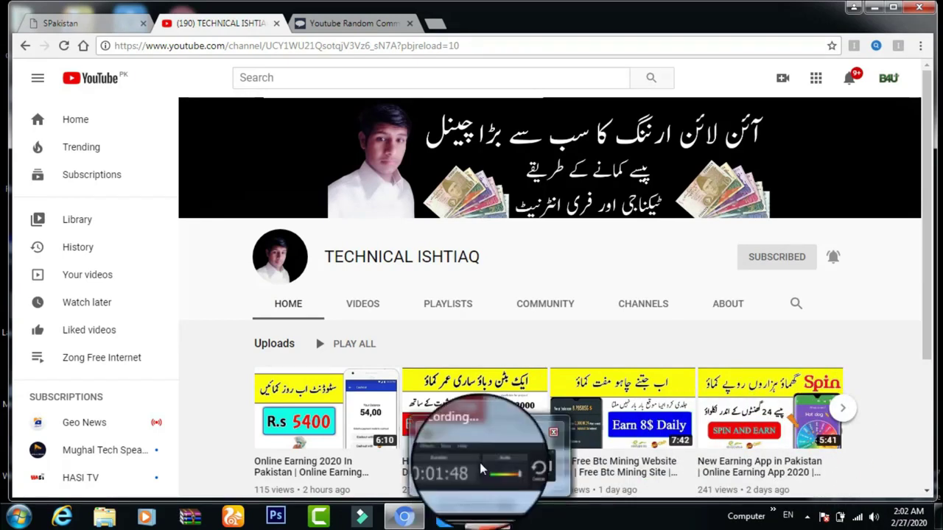
pyautogui.moveTo(480, 462)
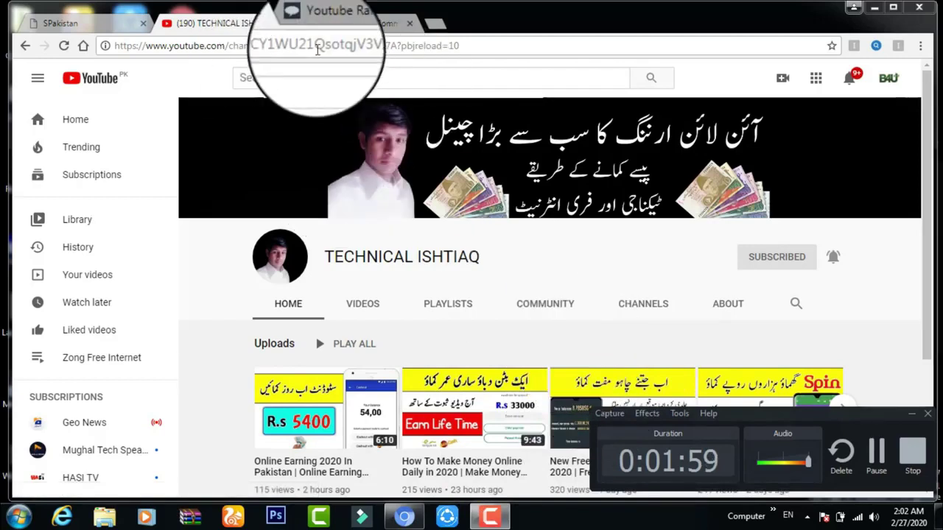
pyautogui.click(340, 23)
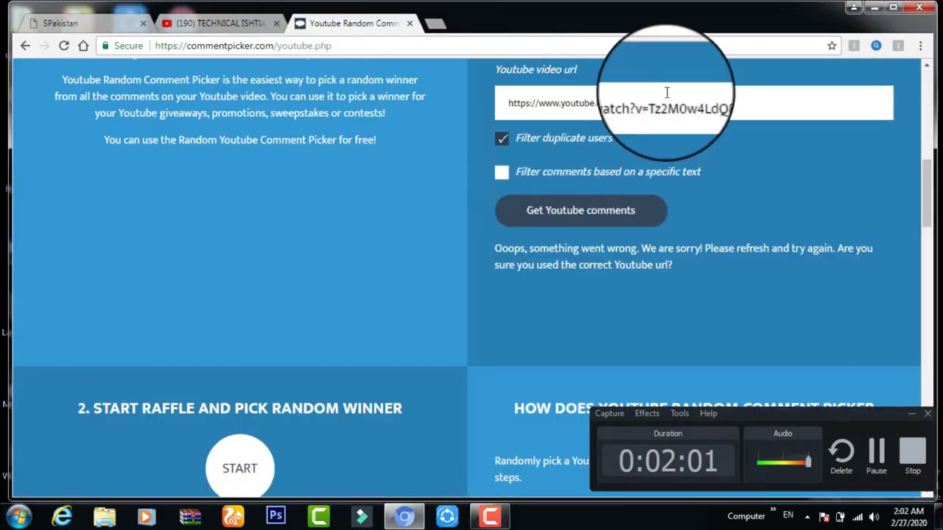
# Retry loading the video's comments and start the raffle across its 24 unique commenters.
pyautogui.click(567, 213)
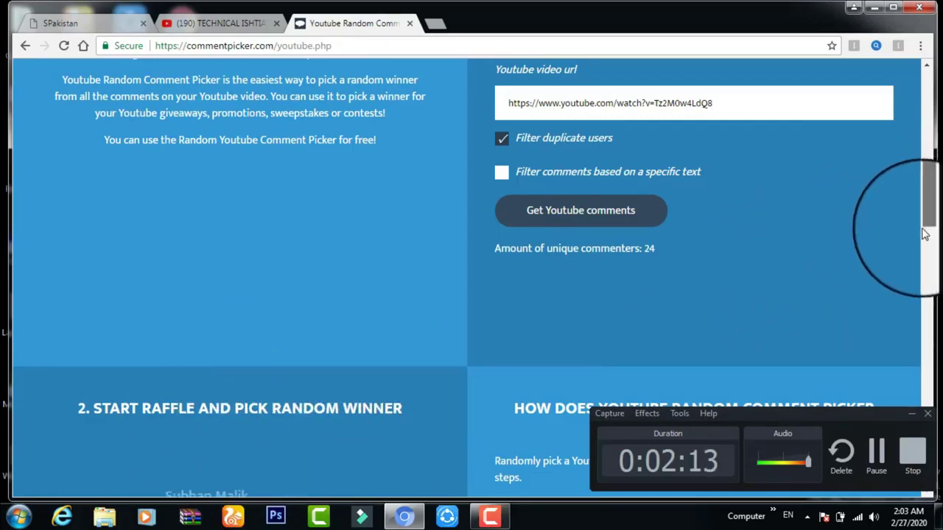
pyautogui.moveTo(930, 210); pyautogui.dragTo(930, 273)
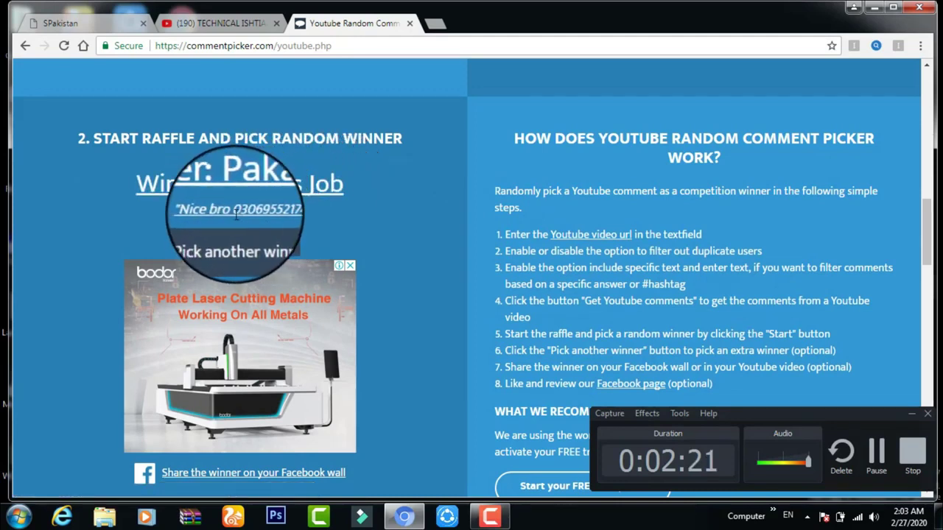
# Highlight the phone number in the winner's comment and draw another winner.
pyautogui.moveTo(234, 213); pyautogui.dragTo(287, 211)
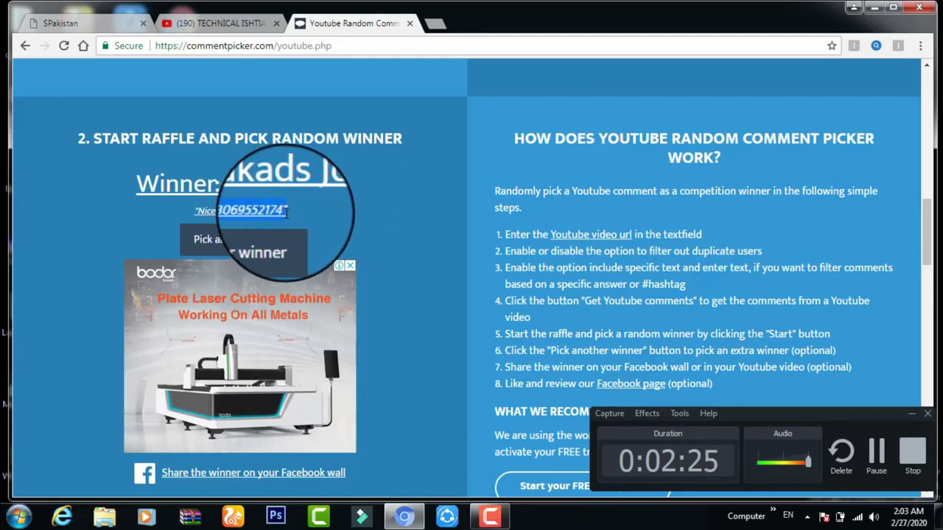
pyautogui.click(251, 249)
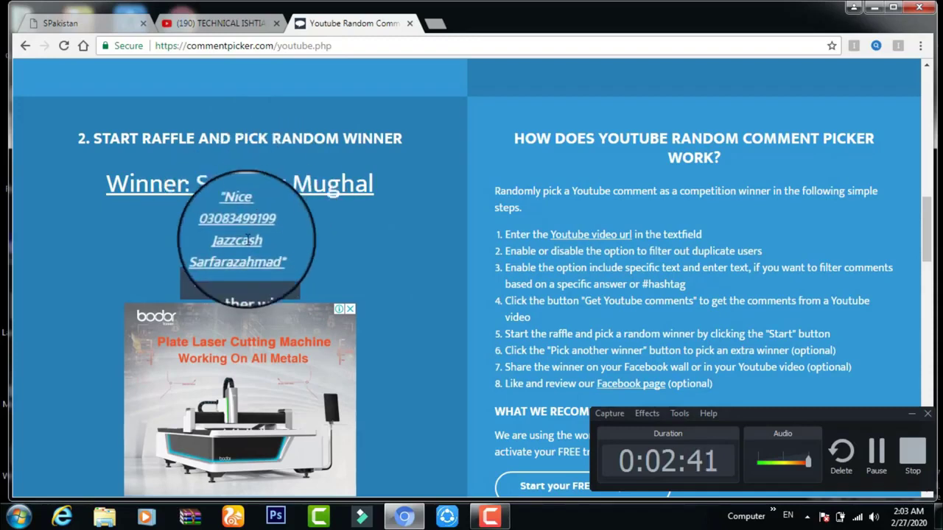
# Reset and rerun the raffle twice to draw new random winners.
pyautogui.click(241, 289)
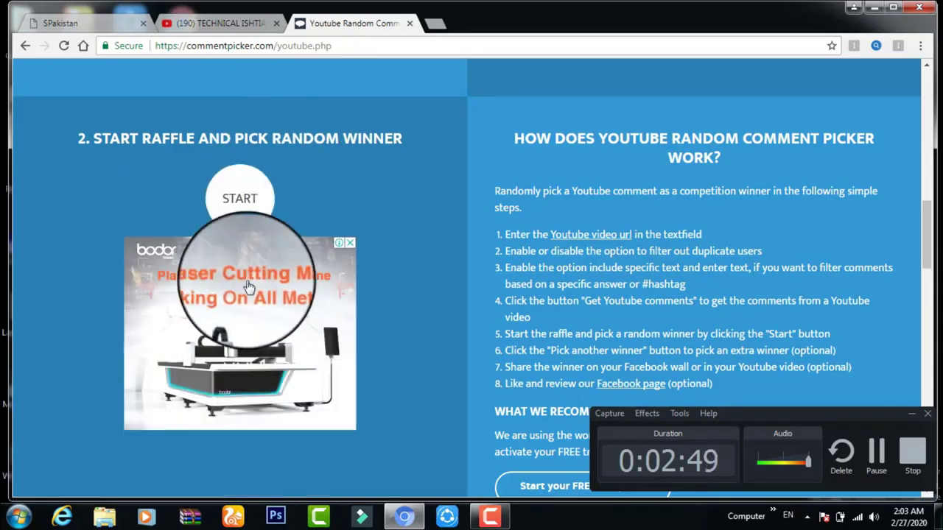
pyautogui.click(256, 177)
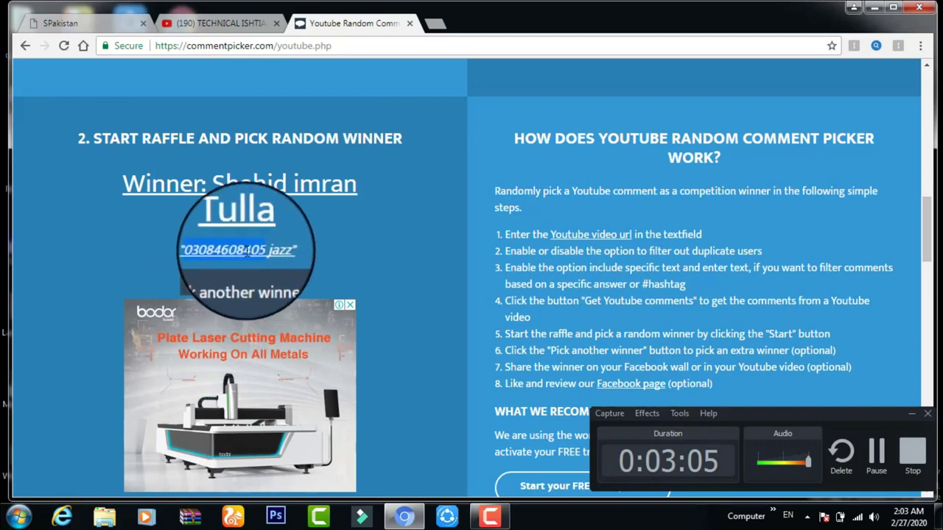
pyautogui.click(249, 282)
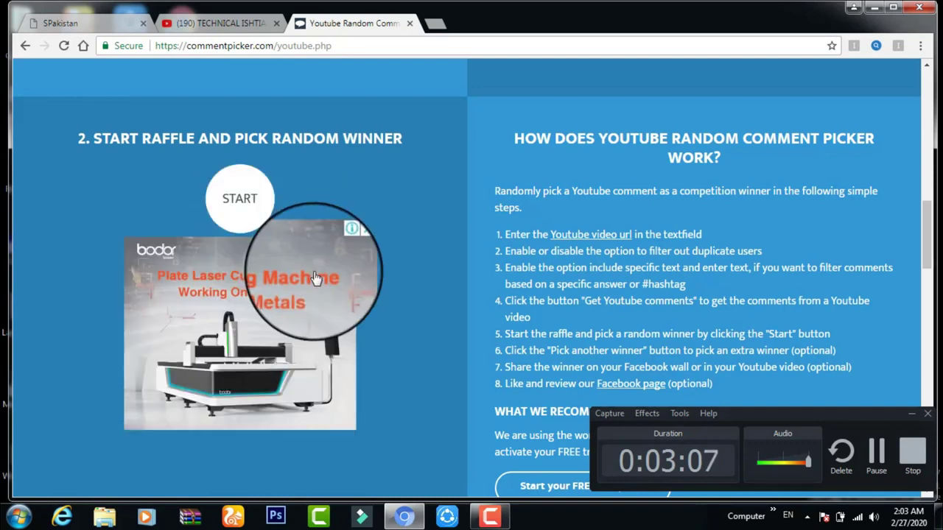
pyautogui.click(239, 198)
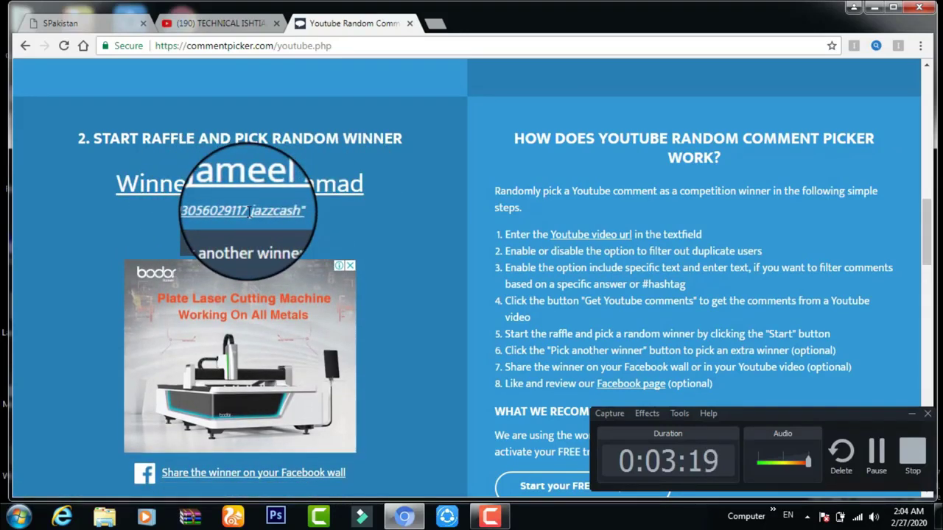
# Select the latest winner's phone number, run one more raffle, and return to the YouTube channel.
pyautogui.moveTo(191, 214); pyautogui.dragTo(282, 211)
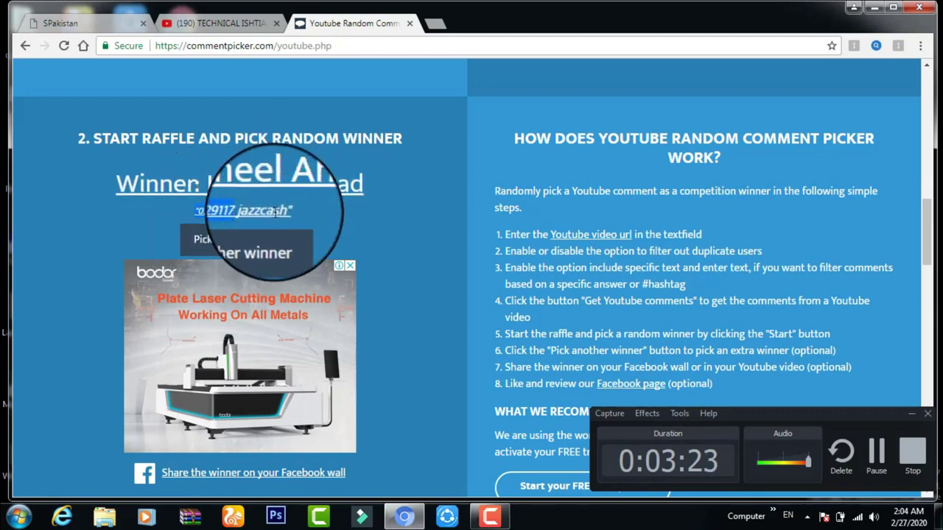
pyautogui.click(210, 242)
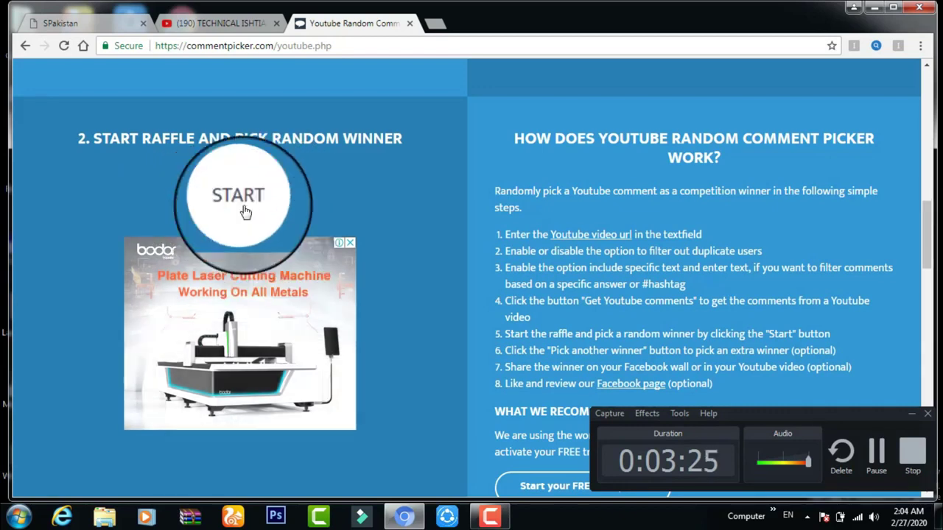
pyautogui.click(243, 208)
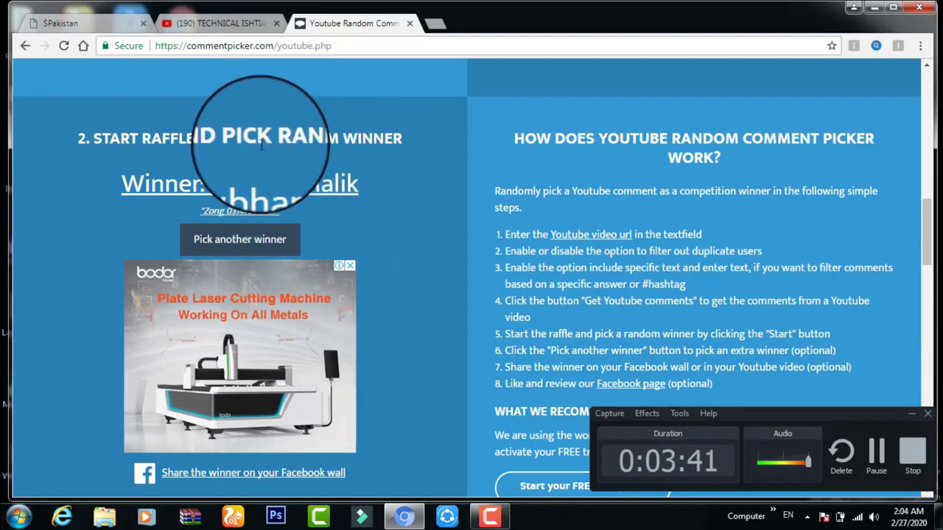
pyautogui.click(228, 25)
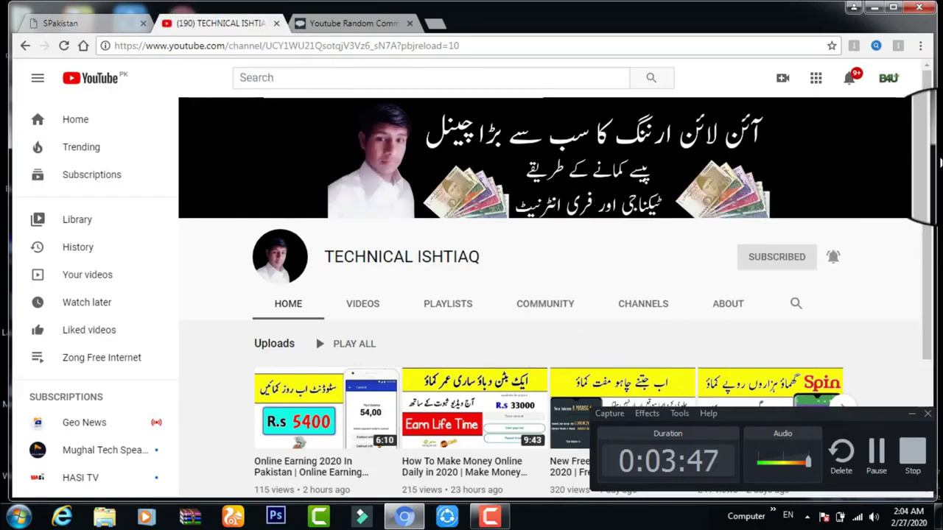
# Scroll through the TECHNICAL ISHTIAQ channel's uploads, hide the recorder window, and switch to SPakistan.
pyautogui.scroll(-1, 930, 140)
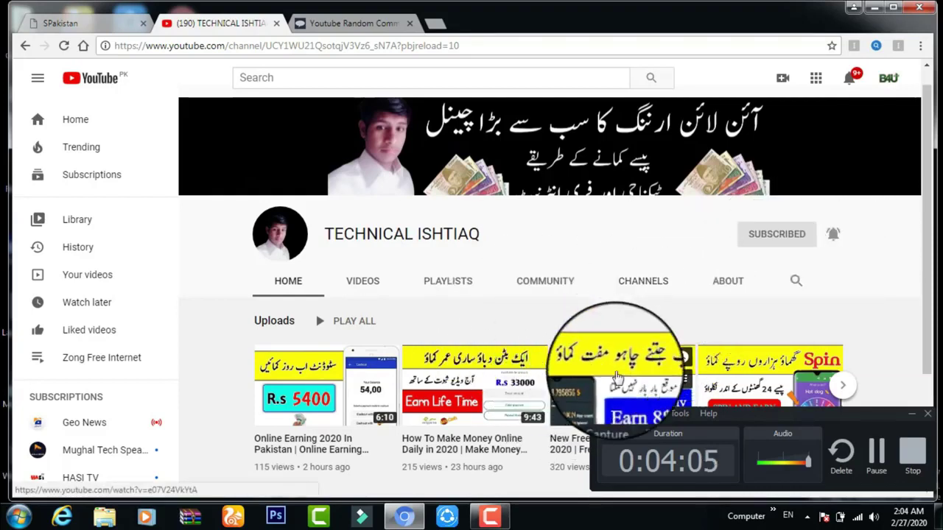
pyautogui.click(910, 417)
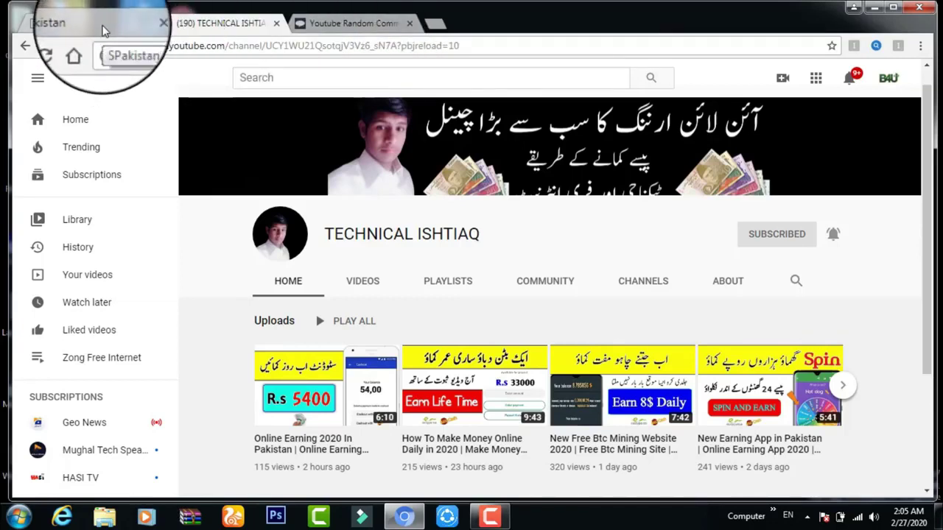
pyautogui.click(103, 29)
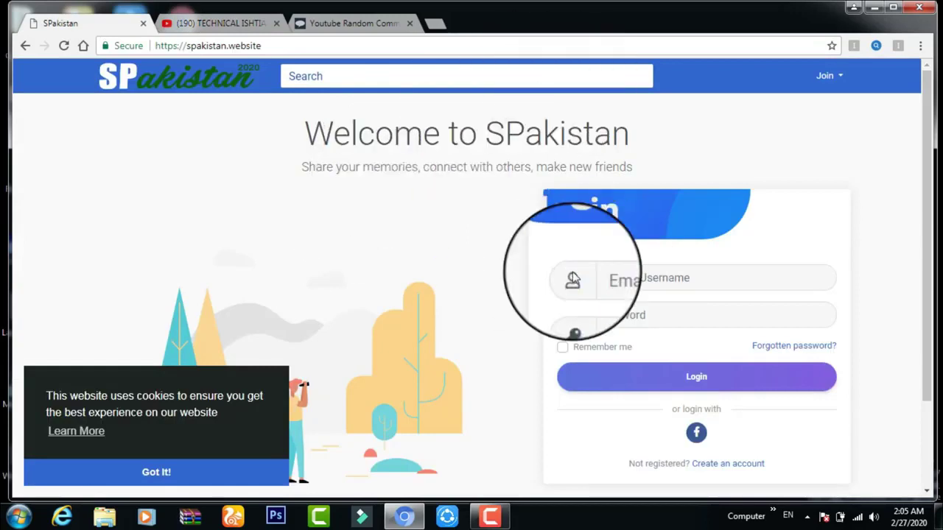
# Dismiss the SPakistan cookie notice with 'Got It!'.
pyautogui.click(151, 471)
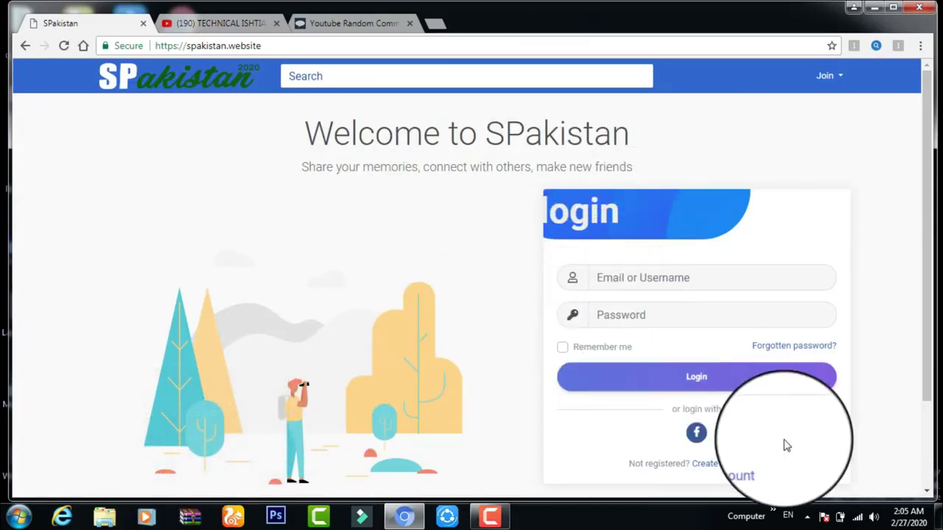
# Open the SPakistan registration form and enter the first and last name.
pyautogui.click(734, 464)
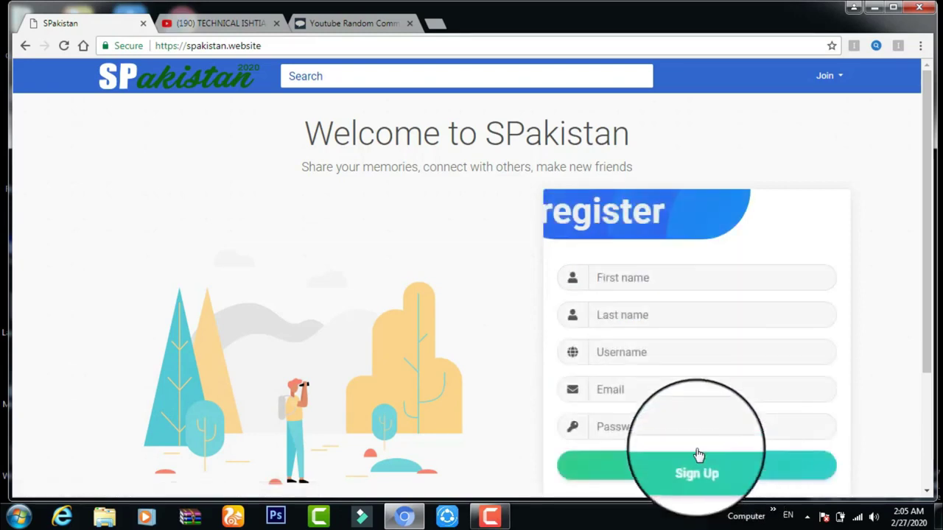
pyautogui.click(660, 285)
pyautogui.write('Ishtiaq')
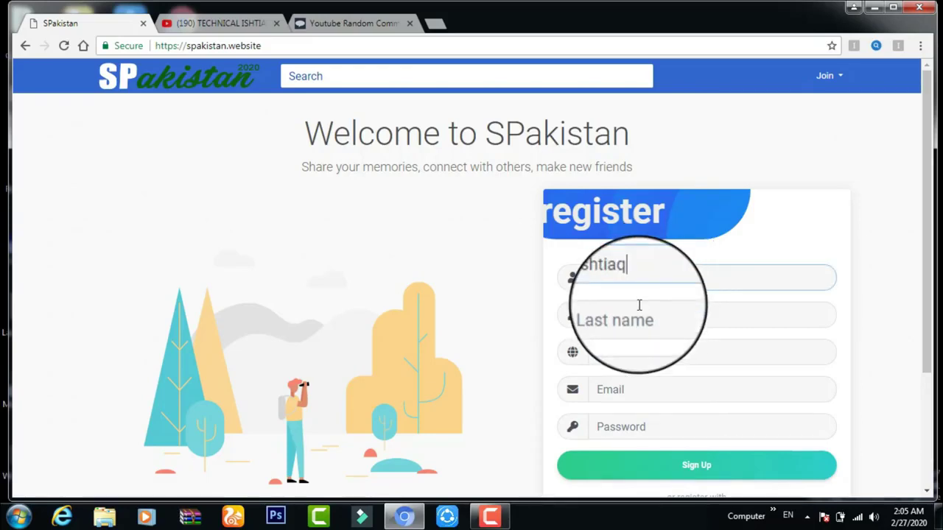
pyautogui.click(637, 315)
pyautogui.write('ah')
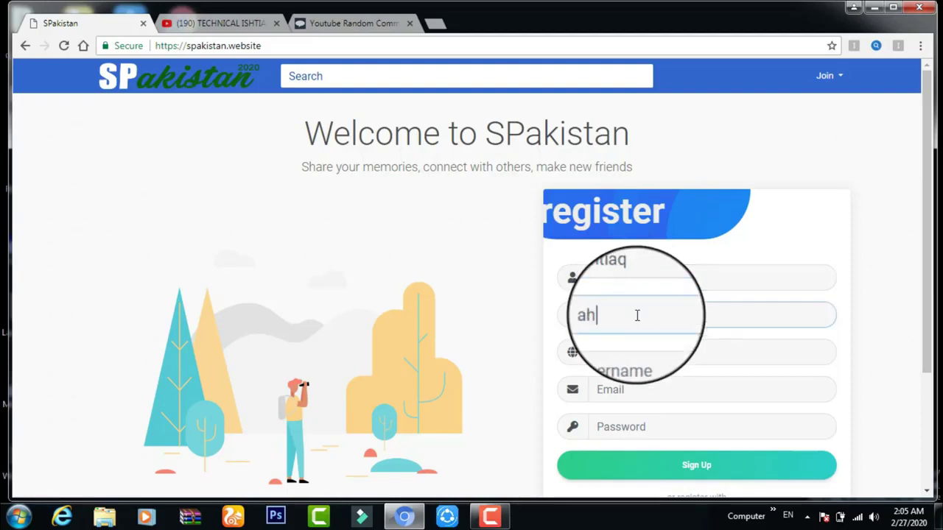
pyautogui.write('mad')
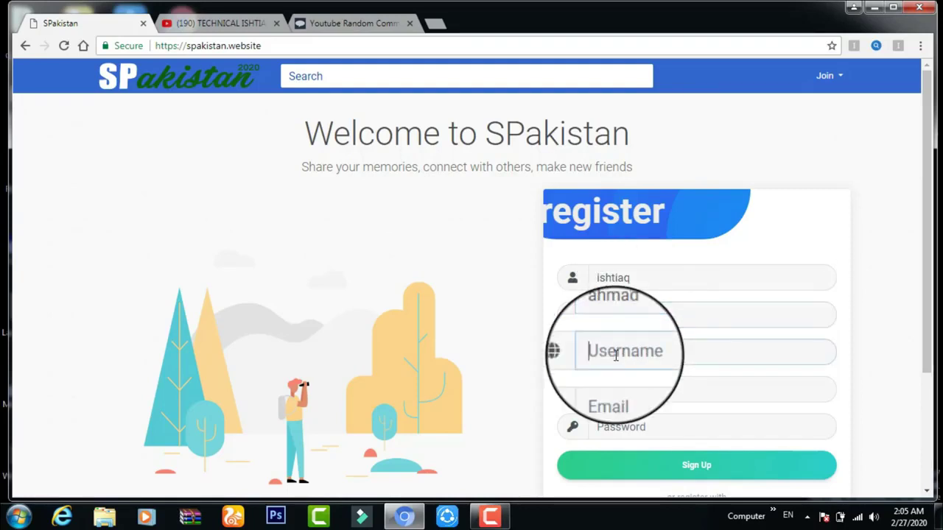
# Enter a username, e-mail and password, then submit Sign Up to reveal the remaining fields.
pyautogui.click(616, 355)
pyautogui.write('ishtiaq')
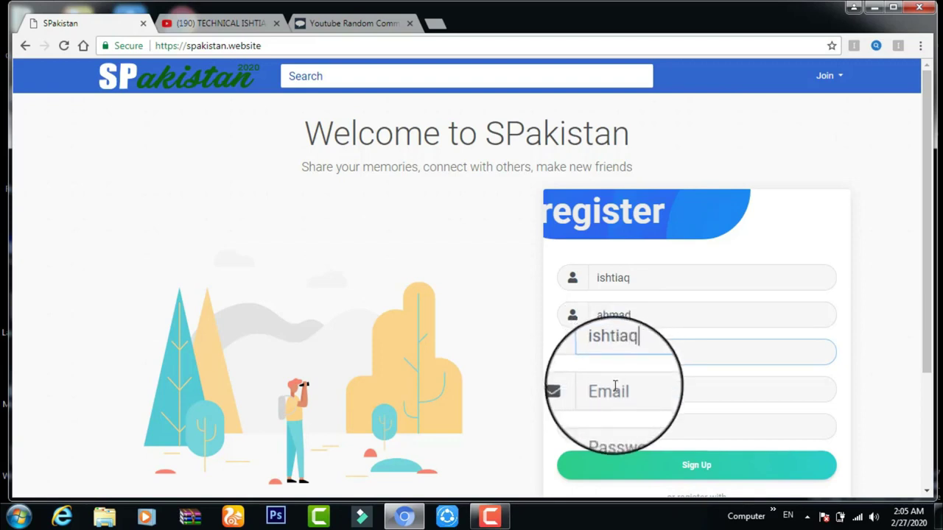
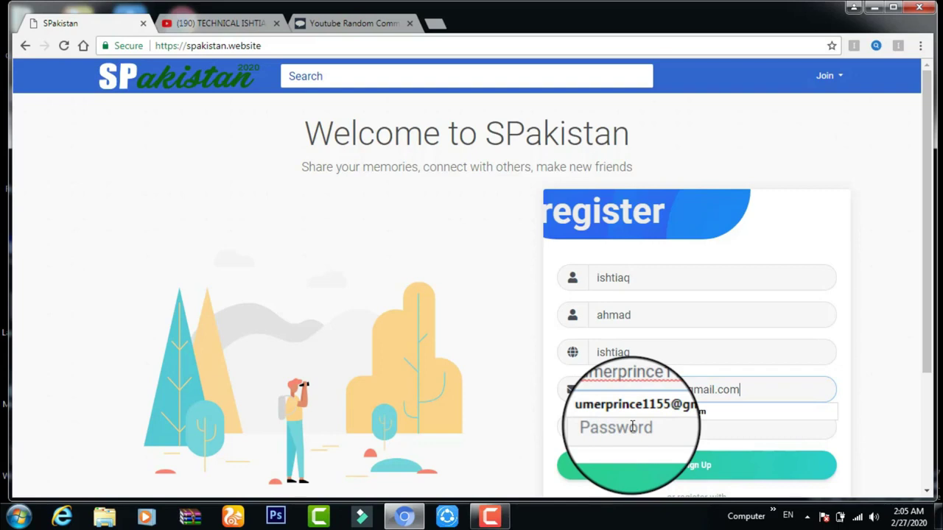
pyautogui.click(633, 427)
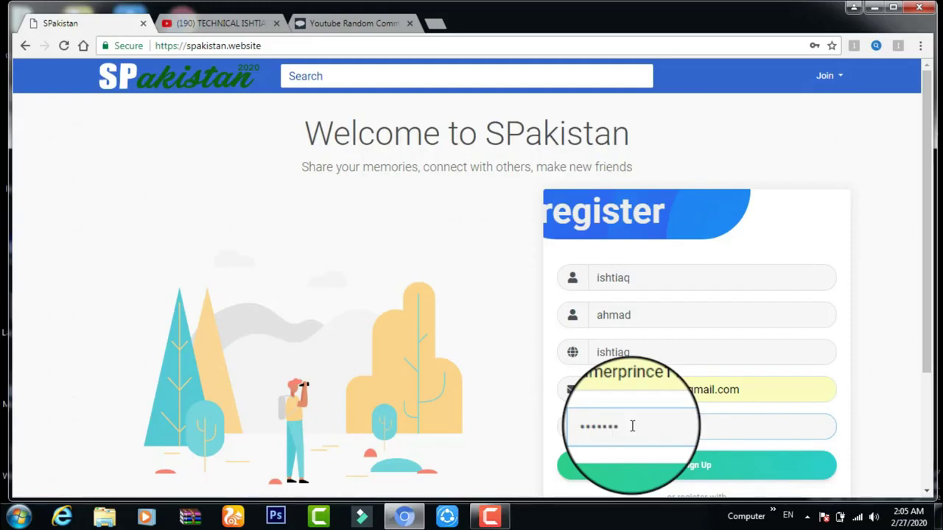
pyautogui.click(703, 471)
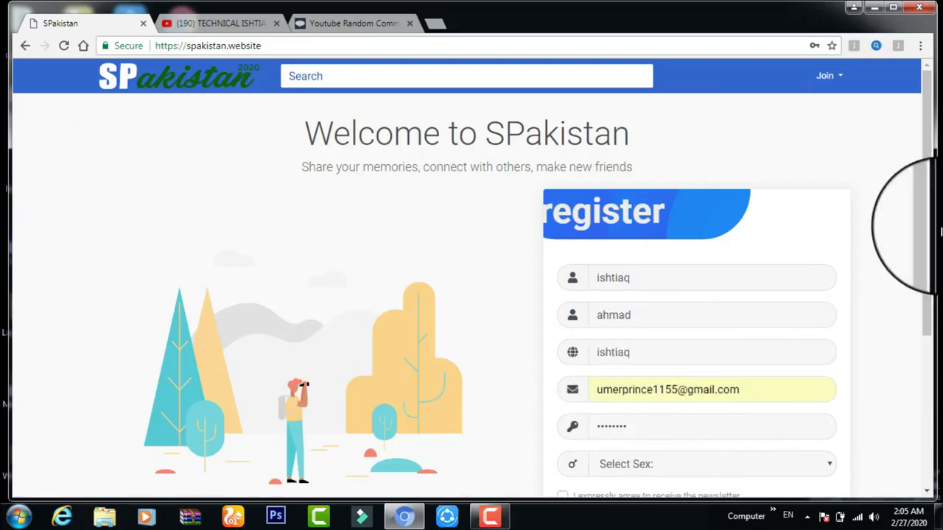
# Choose Male as the sex, accept the newsletter and terms, and submit the SPakistan sign-up.
pyautogui.scroll(-2, 910, 322)
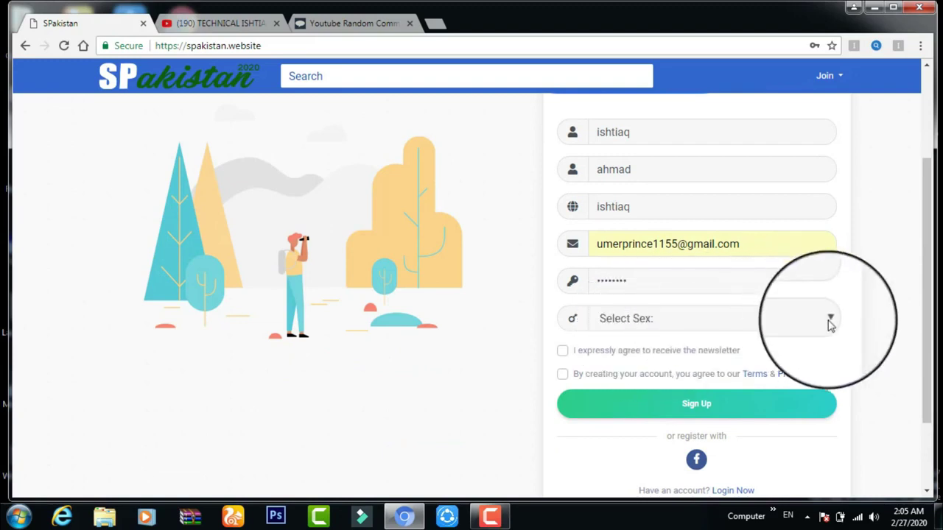
pyautogui.click(597, 318)
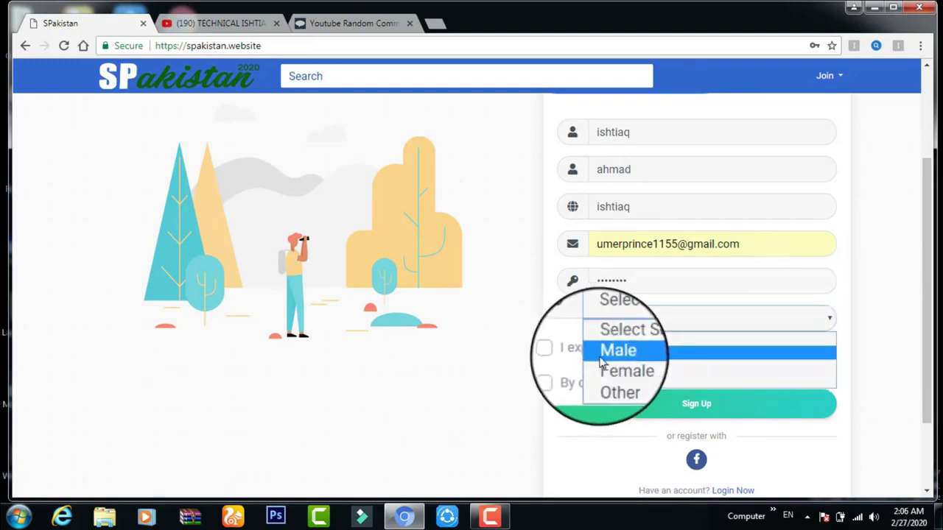
pyautogui.click(603, 352)
pyautogui.click(562, 351)
pyautogui.click(563, 374)
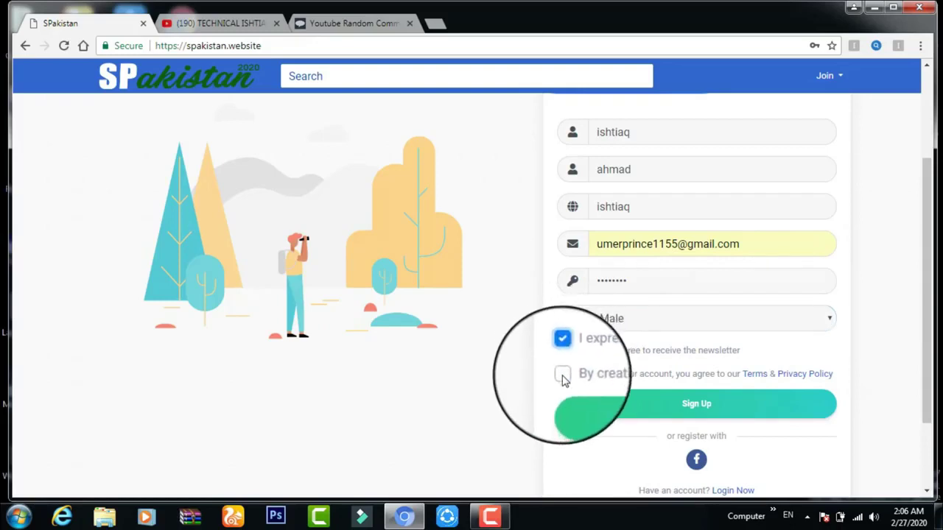
pyautogui.click(695, 406)
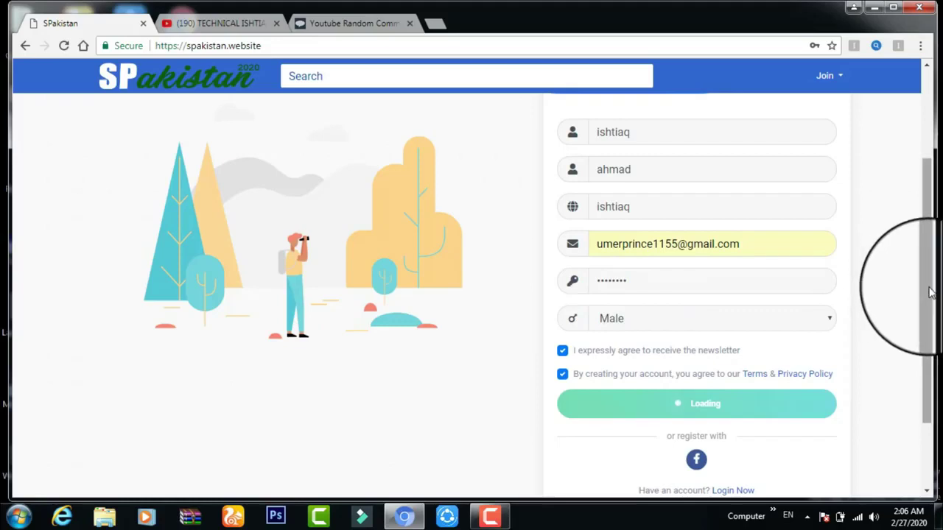
pyautogui.scroll(-1, 930, 330)
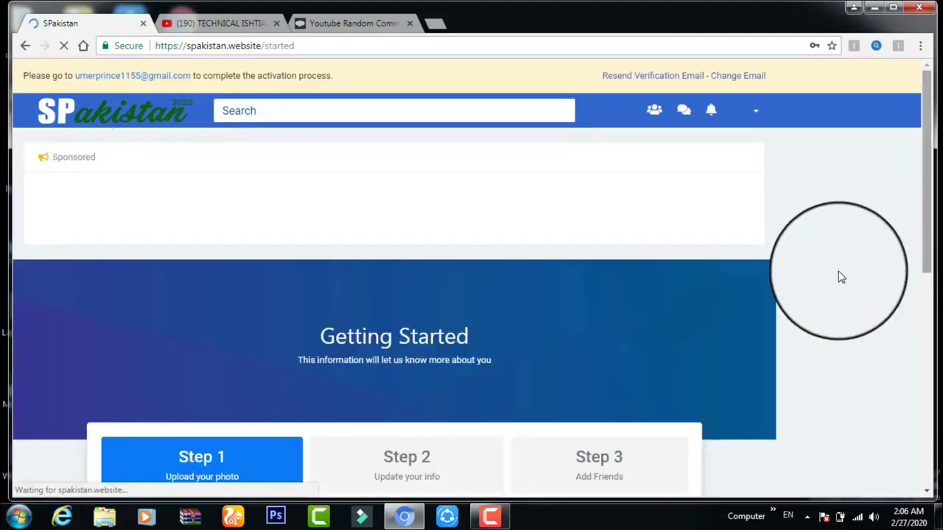
# Leave the profile photo empty and continue to Step 2, Update your info.
pyautogui.moveTo(930, 170); pyautogui.dragTo(848, 322)
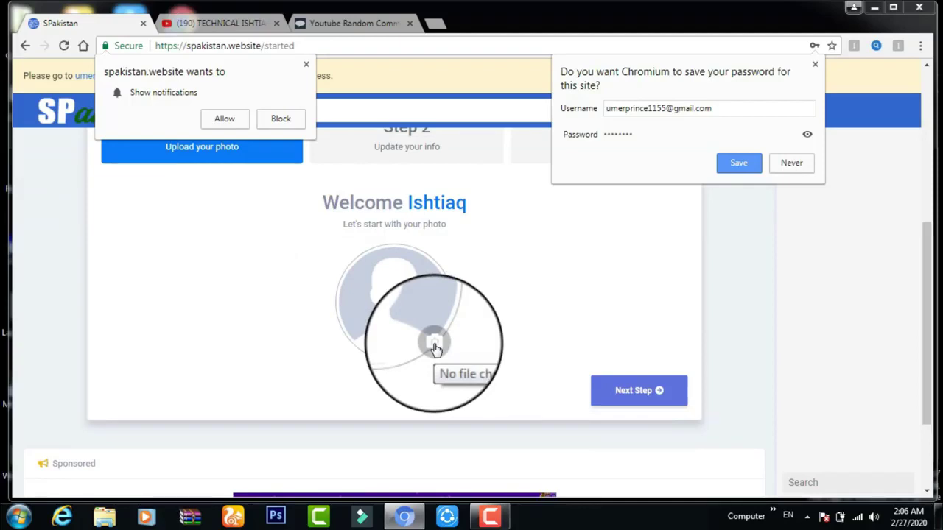
pyautogui.click(624, 394)
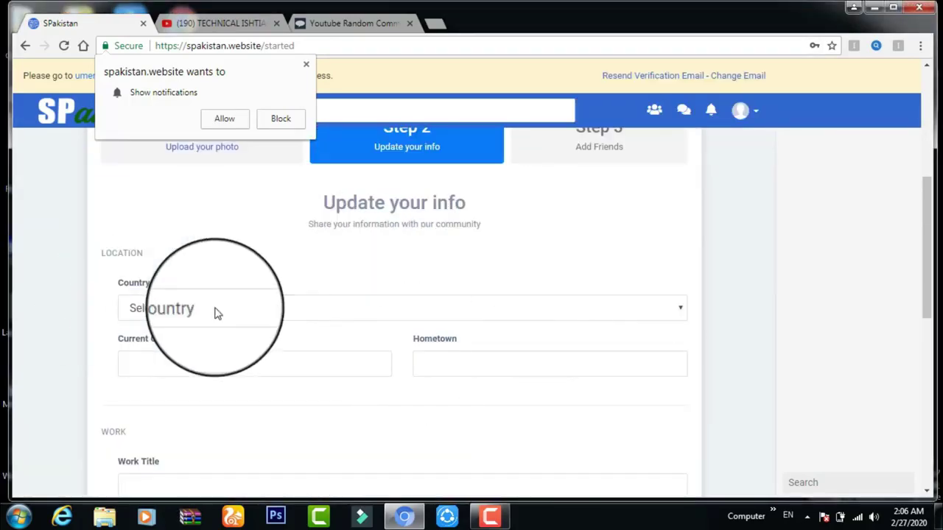
# Set the country to Pakistan and the current city to lahore.
pyautogui.click(216, 314)
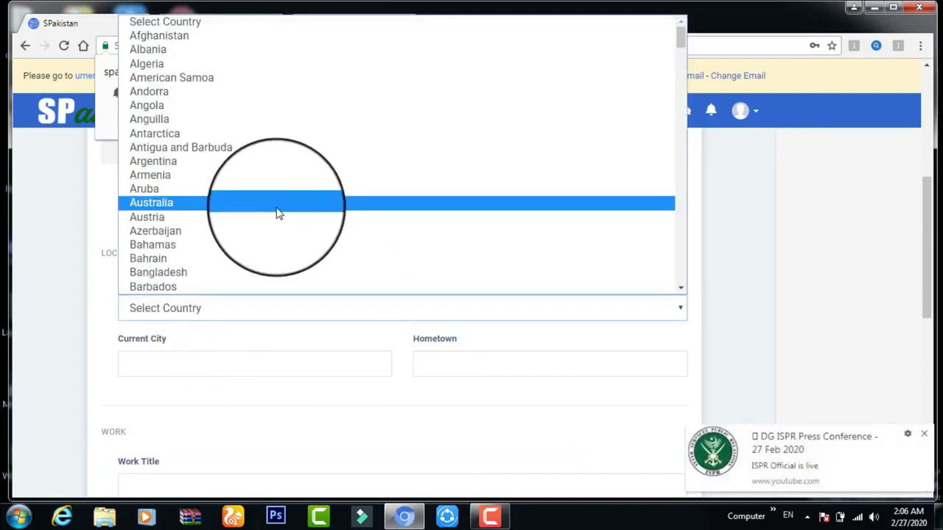
pyautogui.press('p')
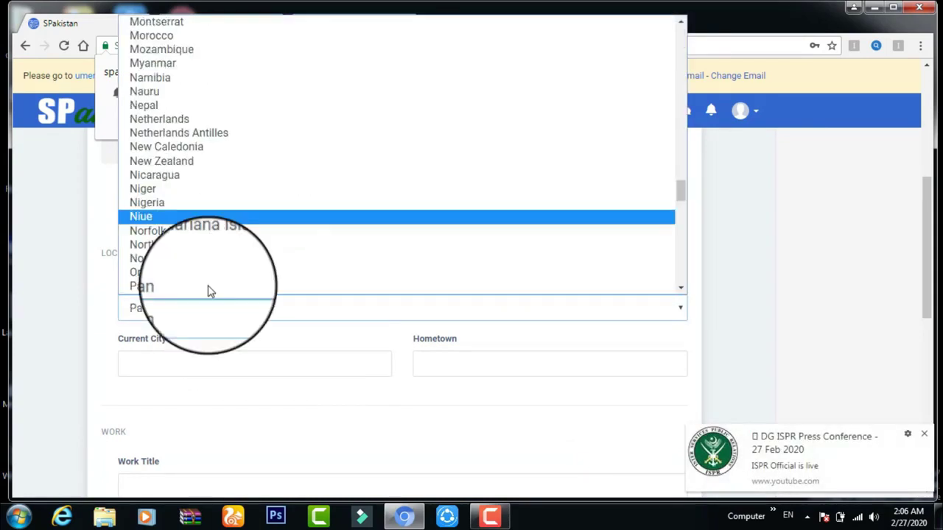
pyautogui.click(166, 293)
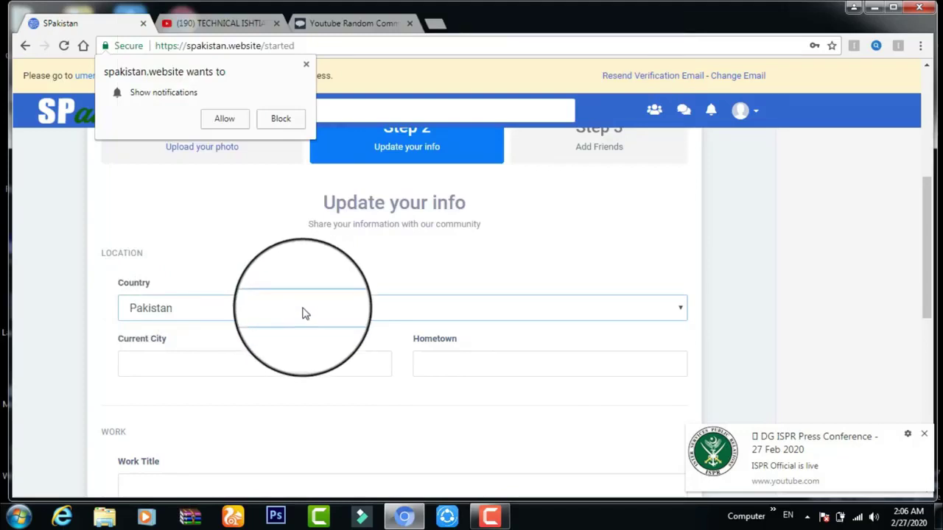
pyautogui.click(177, 375)
pyautogui.write('laho')
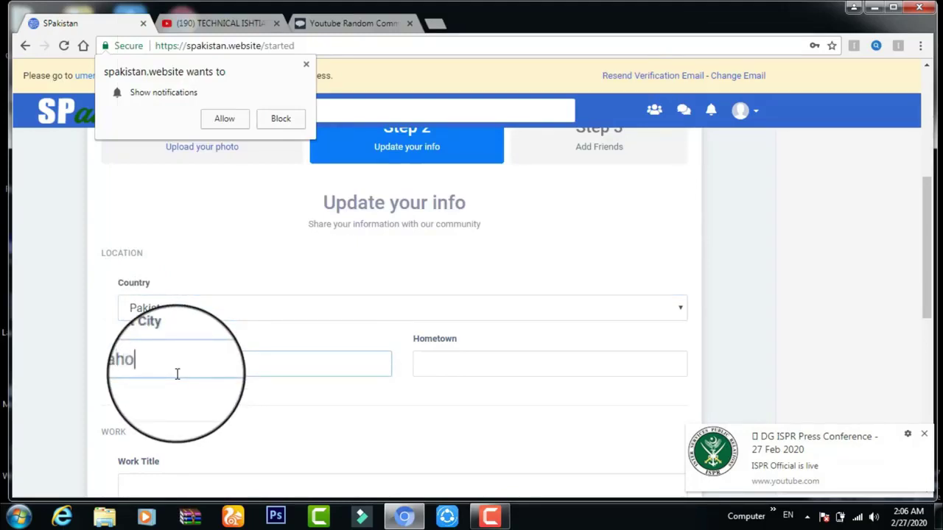
pyautogui.write('re')
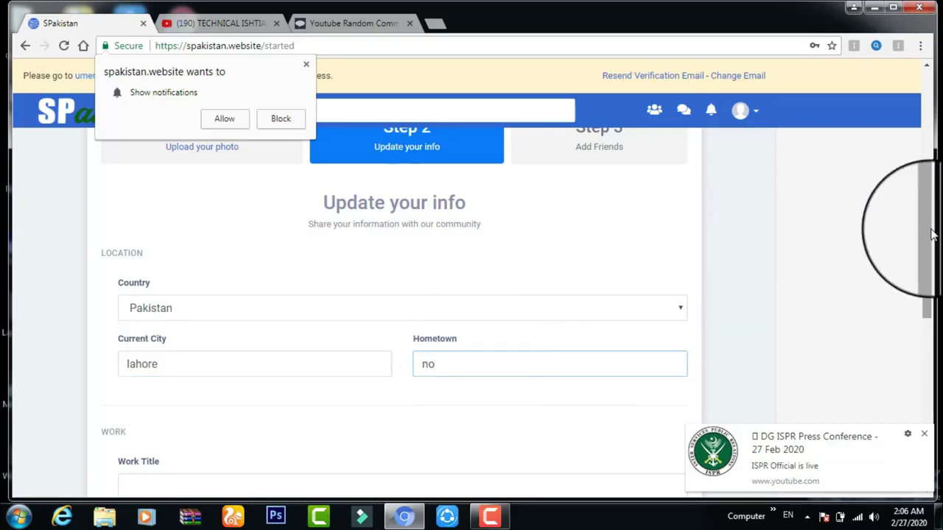
# Enter placeholder 'no' in the next field and Work Place, dismissing the YouTube live notification.
pyautogui.moveTo(932, 234); pyautogui.dragTo(923, 297)
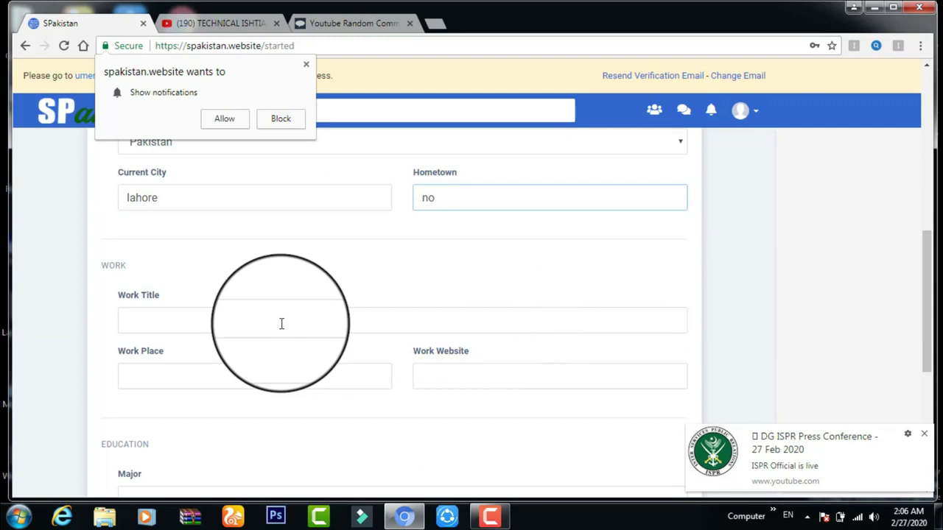
pyautogui.write('no')
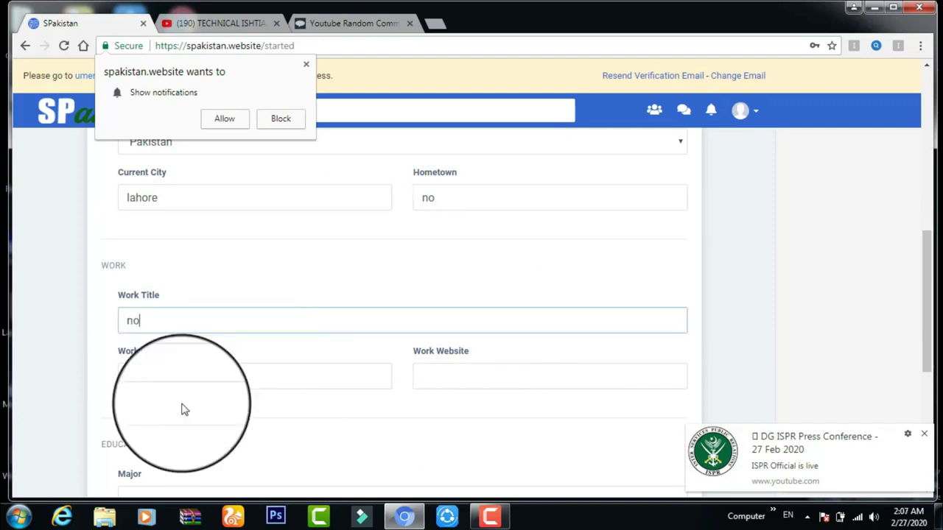
pyautogui.click(174, 371)
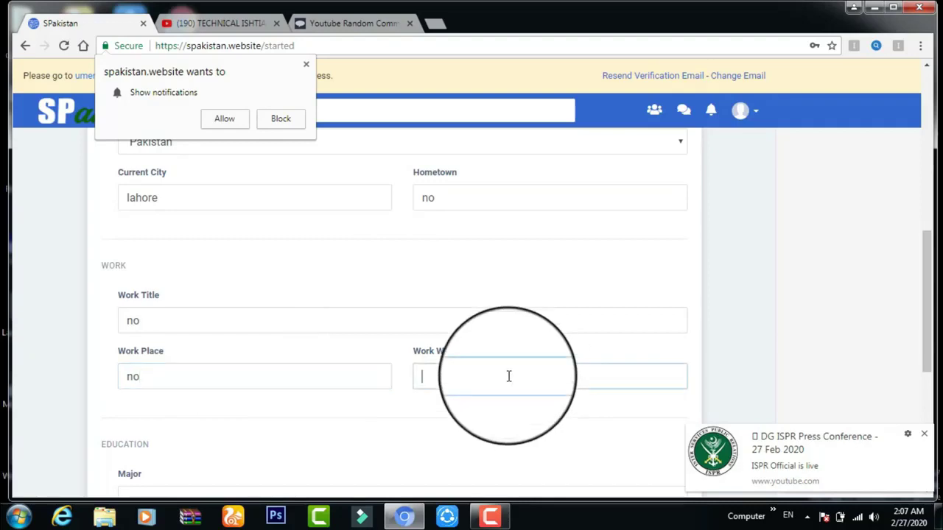
pyautogui.write('no')
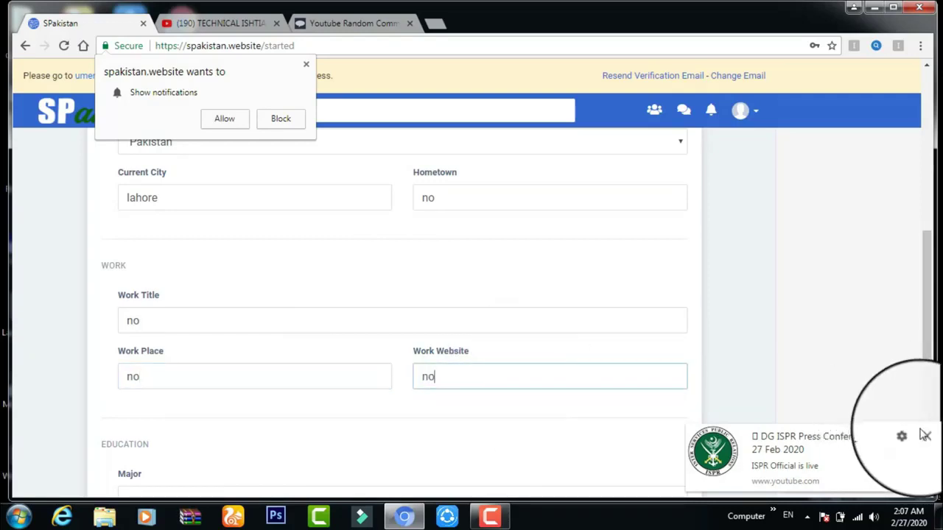
pyautogui.click(925, 437)
pyautogui.scroll(-1, 930, 411)
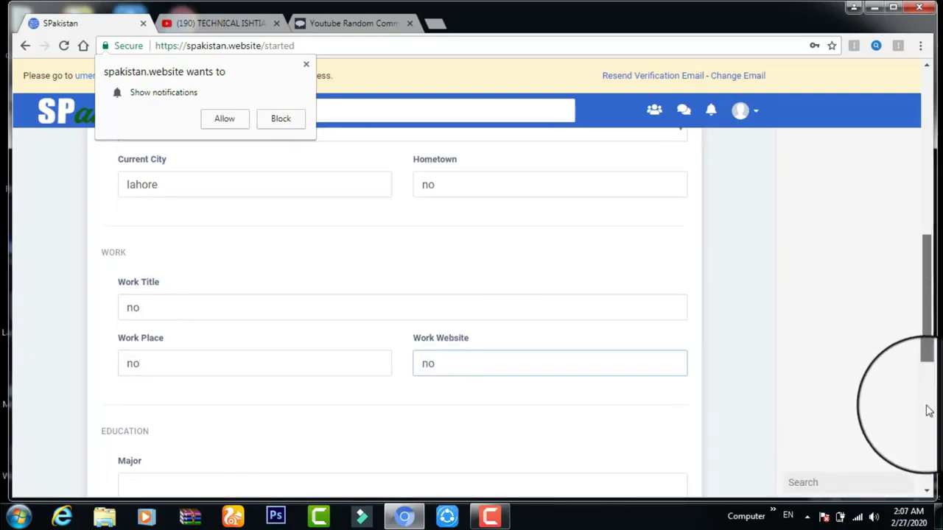
pyautogui.scroll(-3, 928, 412)
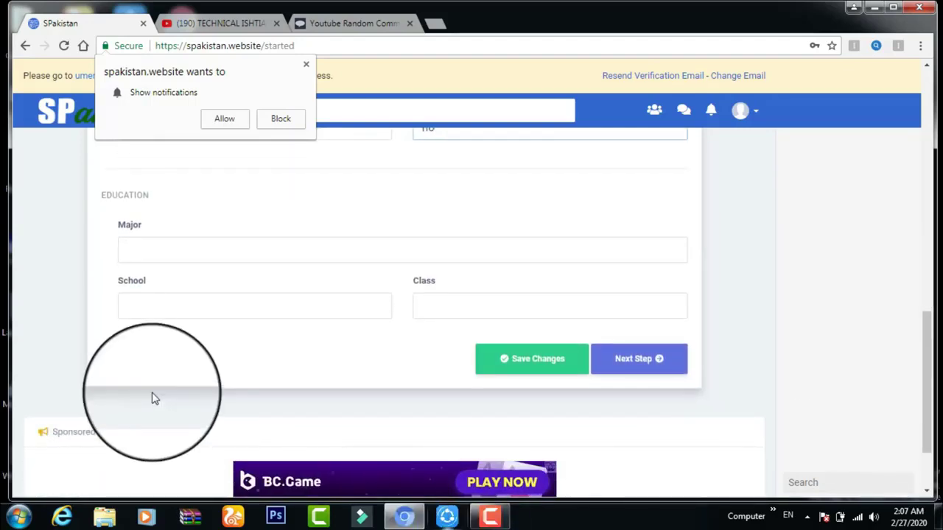
# Enter 'n0no' in the School field and advance to the friend suggestions step.
pyautogui.click(159, 243)
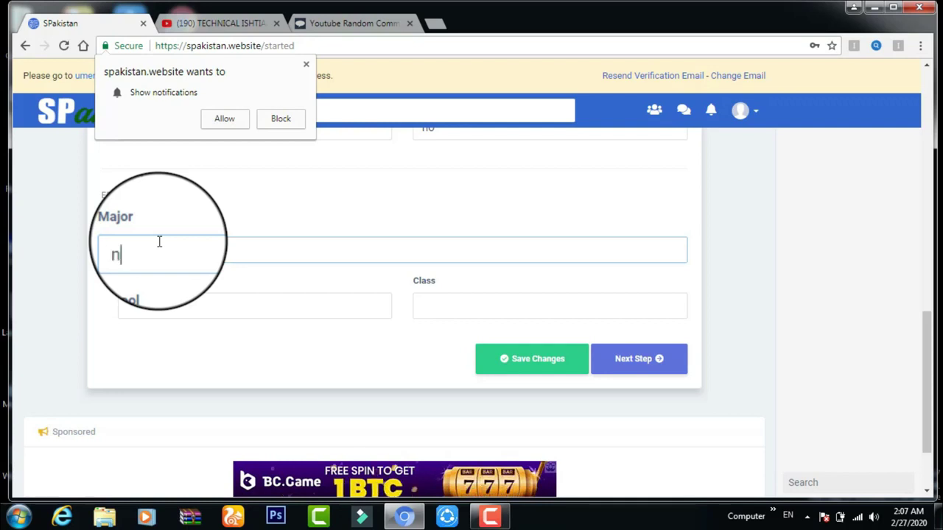
pyautogui.click(159, 299)
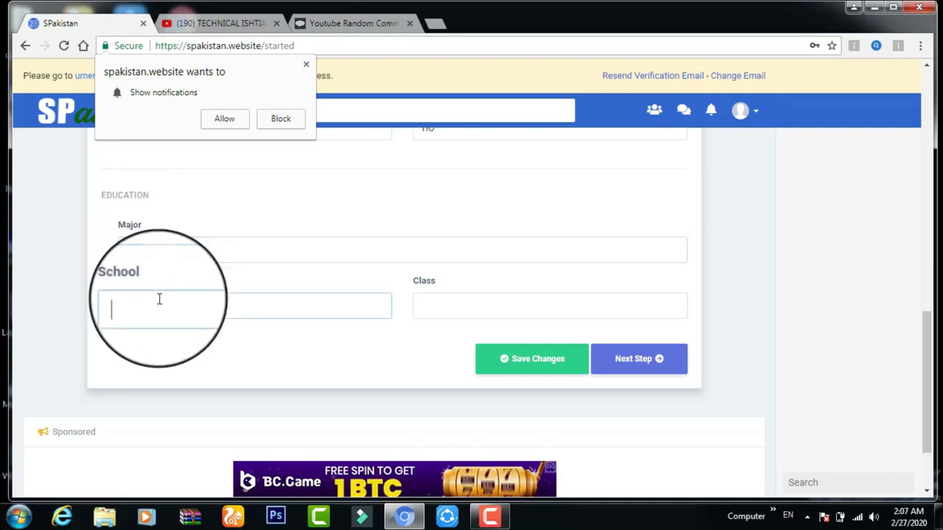
pyautogui.write('n0')
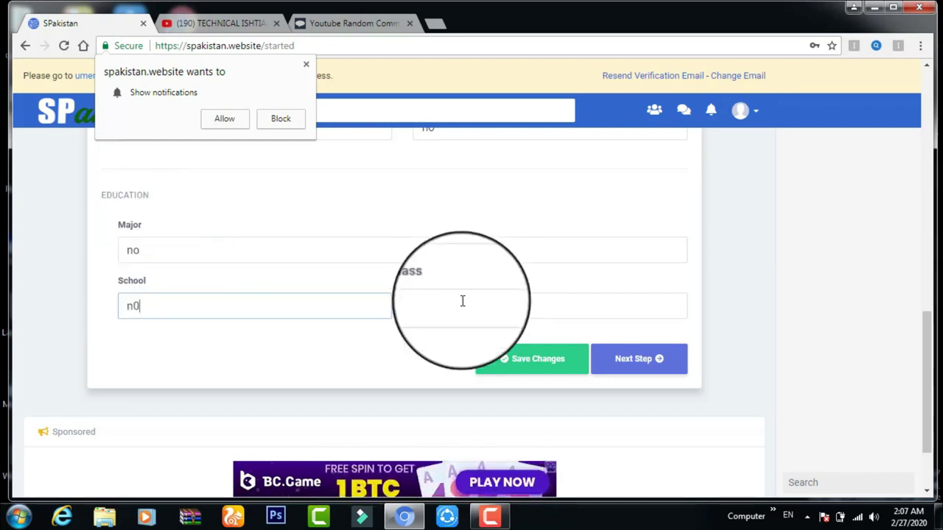
pyautogui.write('no')
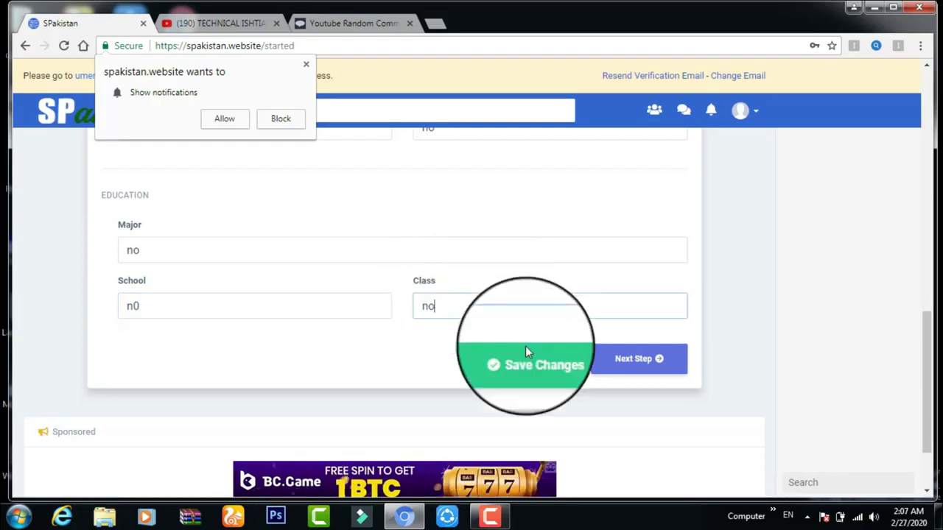
pyautogui.click(658, 368)
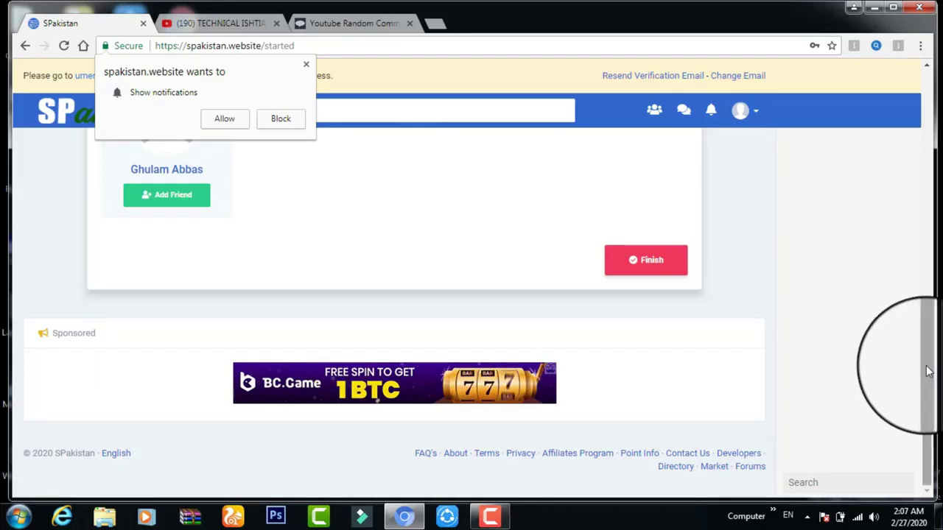
pyautogui.scroll(3, 919, 294)
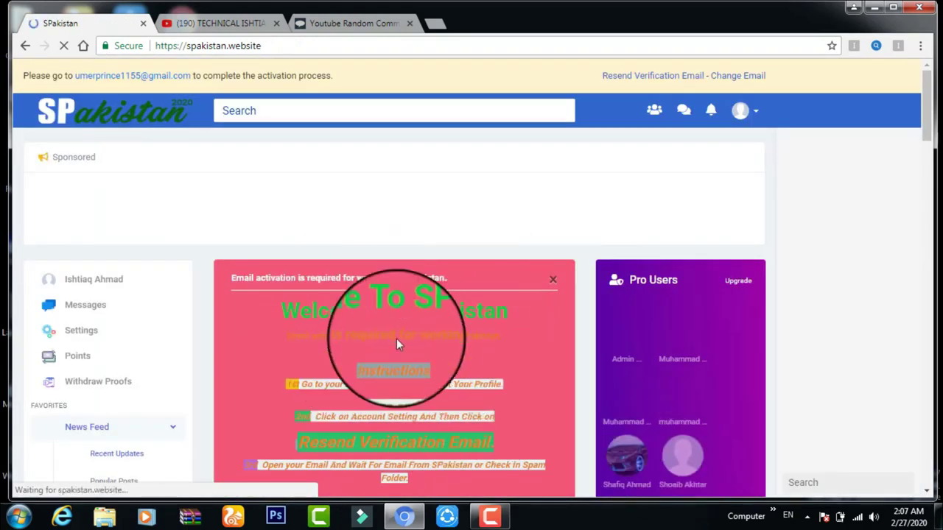
# Scroll down the new account's news feed home page.
pyautogui.moveTo(926, 103); pyautogui.dragTo(929, 126)
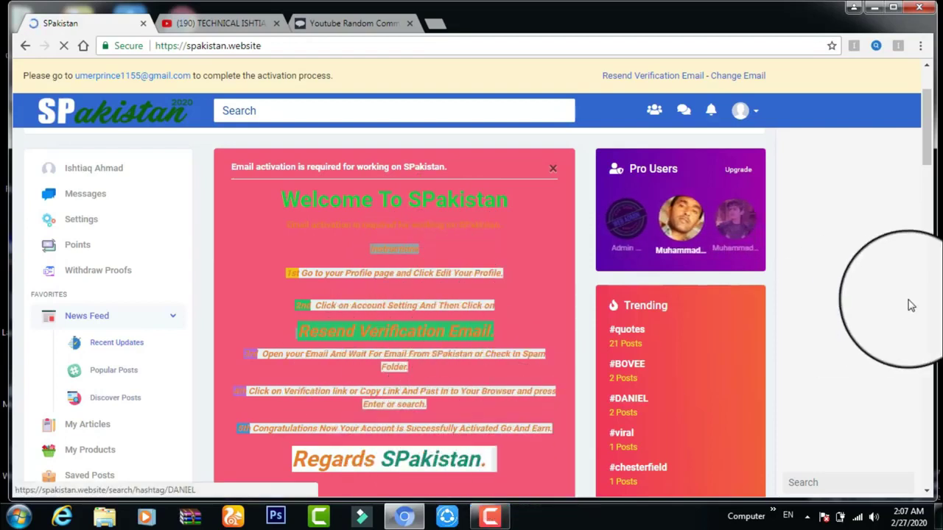
pyautogui.moveTo(930, 151); pyautogui.dragTo(929, 209)
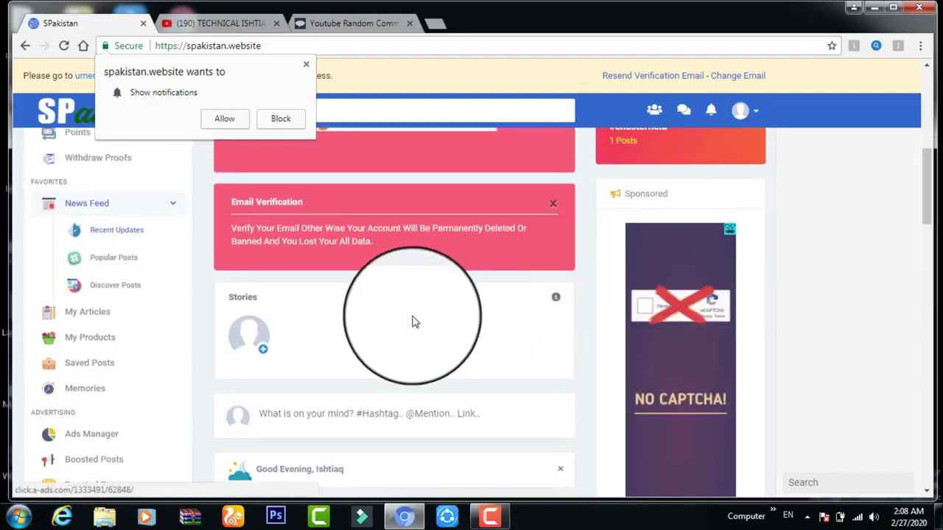
# Allow site notifications and delete the Email Verification notice from the feed.
pyautogui.click(225, 119)
pyautogui.click(553, 204)
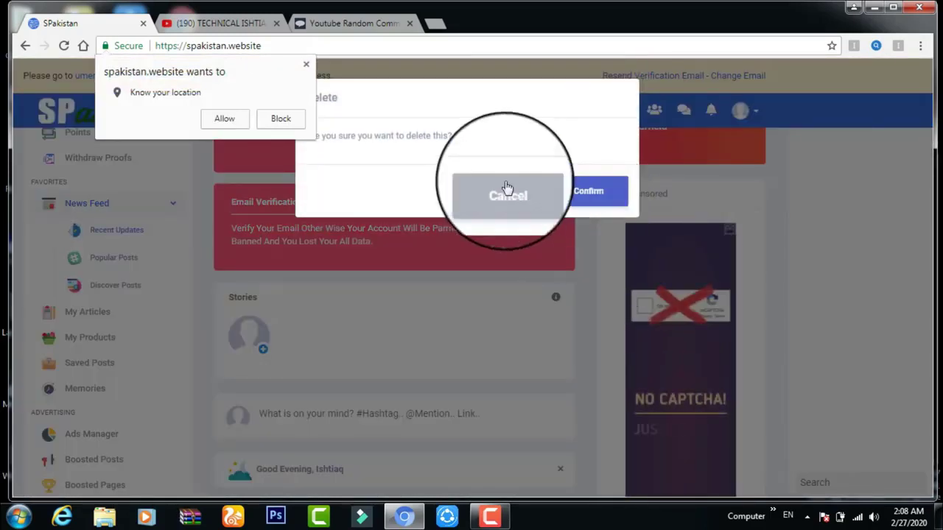
pyautogui.click(568, 210)
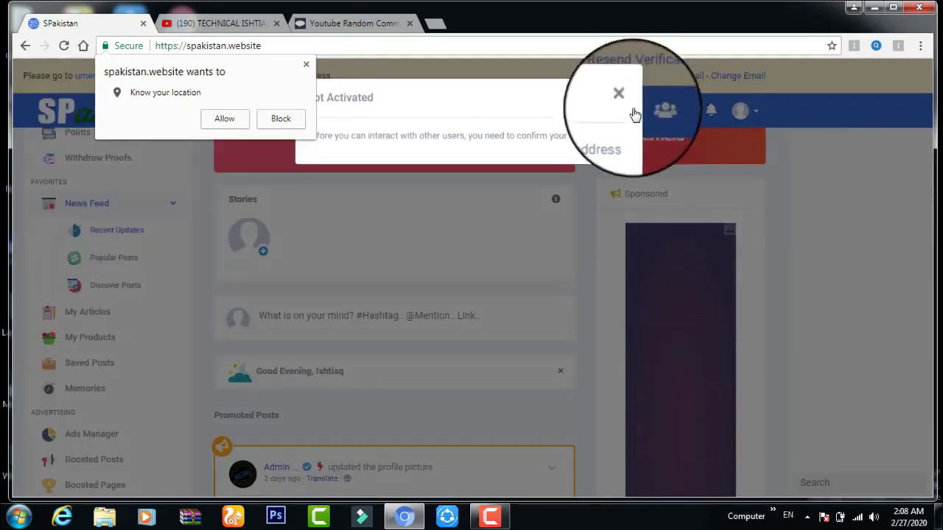
# Close the Not Activated warning and allow the site to know your location.
pyautogui.click(623, 98)
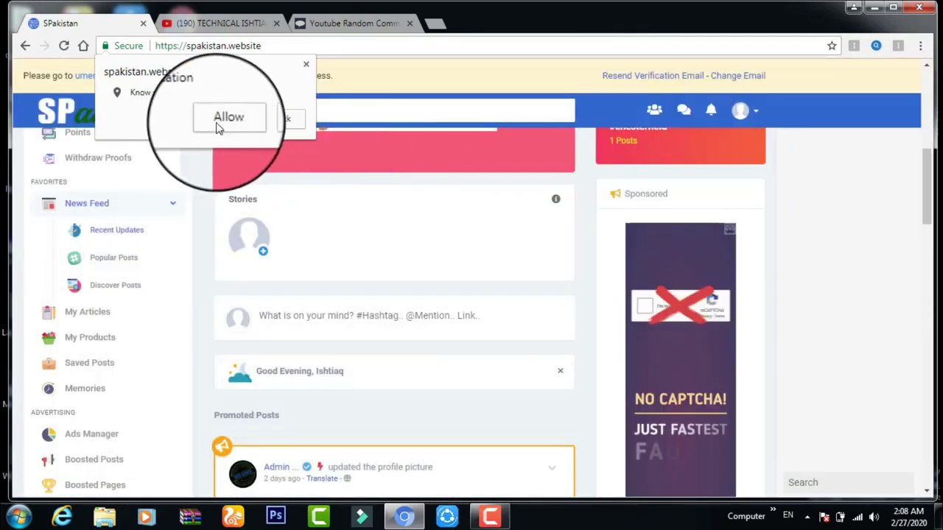
pyautogui.click(224, 118)
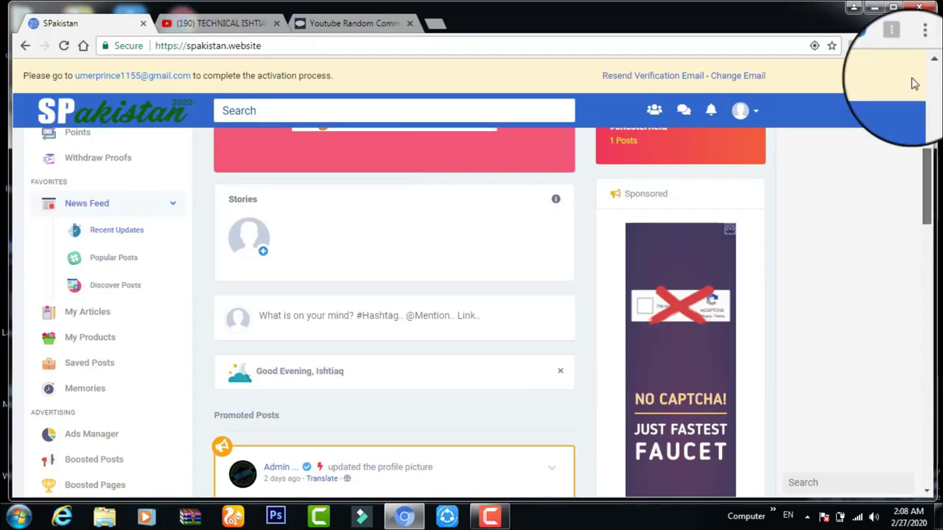
pyautogui.scroll(3, 914, 84)
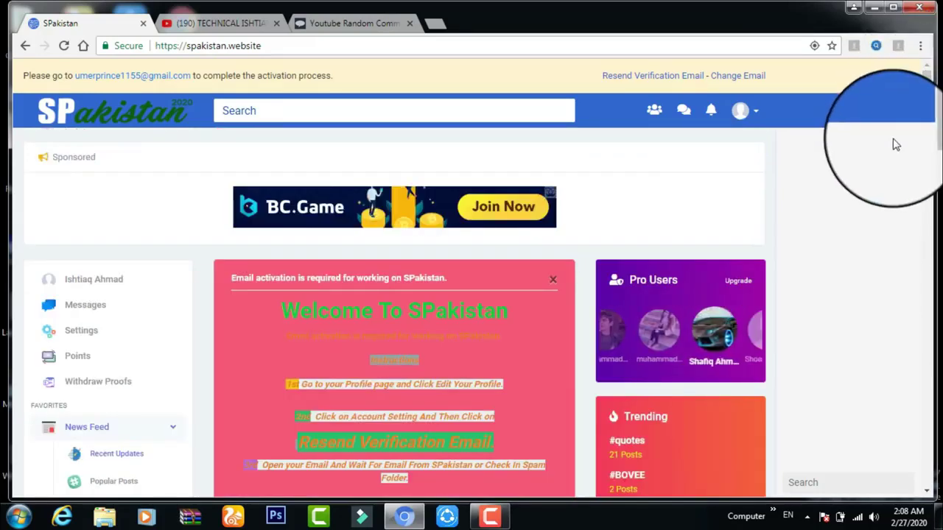
pyautogui.moveTo(929, 120); pyautogui.dragTo(929, 200)
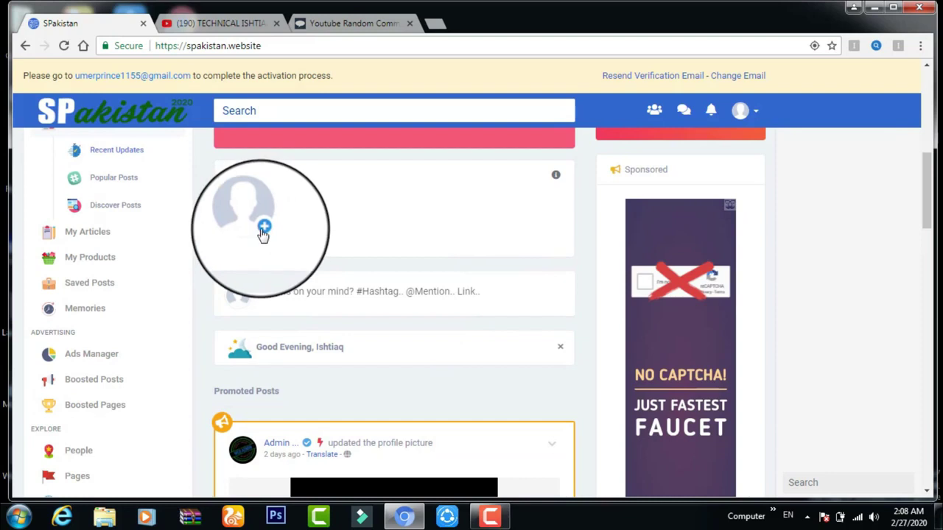
# Open the post composer and close it without posting anything.
pyautogui.click(295, 291)
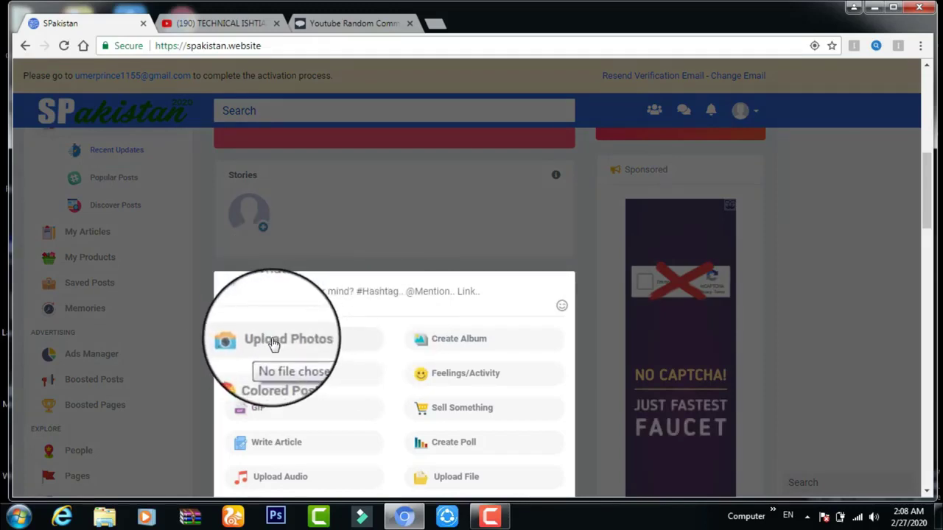
pyautogui.click(324, 166)
pyautogui.moveTo(930, 191); pyautogui.dragTo(437, 354)
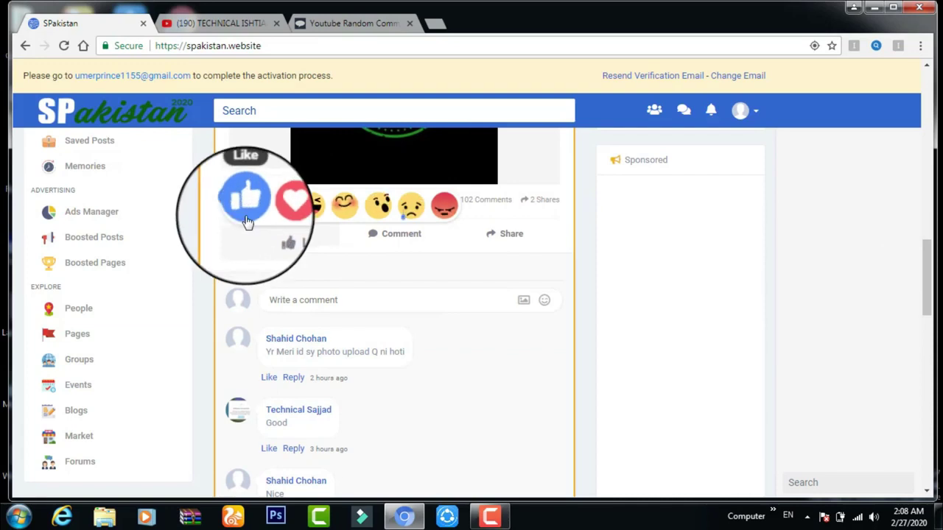
# Like the admin's promoted post and dismiss the resulting Not Activated warning.
pyautogui.click(247, 222)
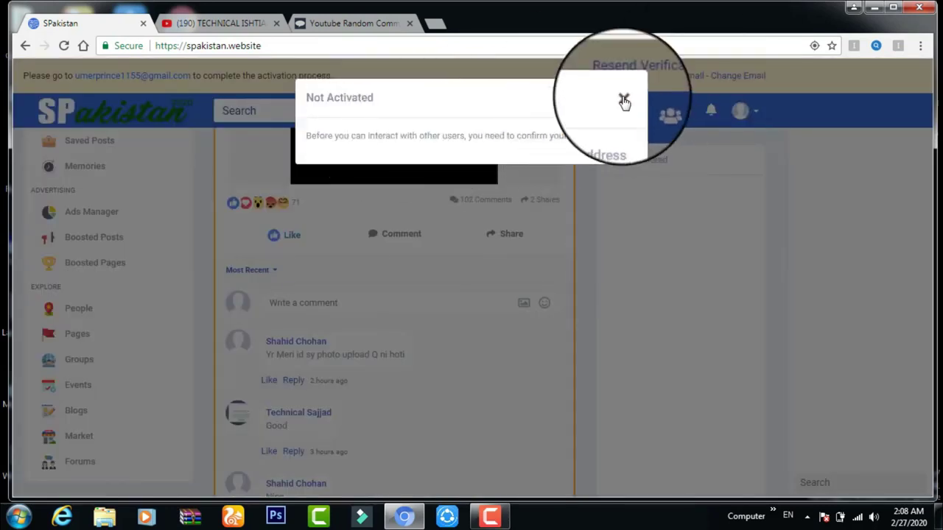
pyautogui.click(864, 320)
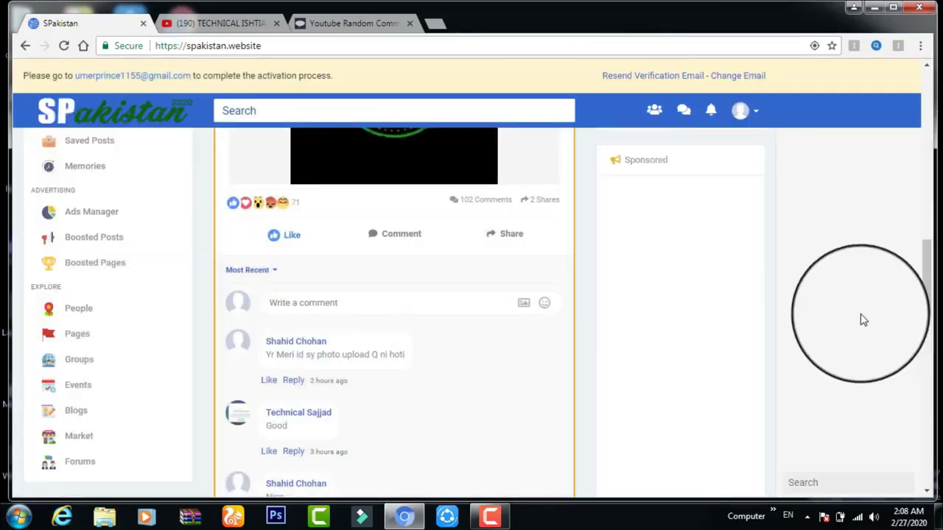
pyautogui.click(929, 293)
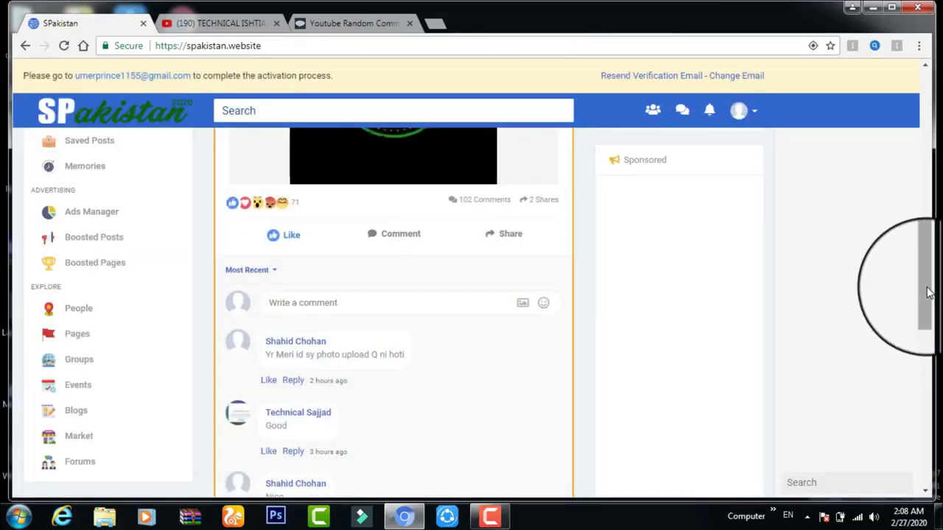
pyautogui.moveTo(929, 303); pyautogui.dragTo(929, 310)
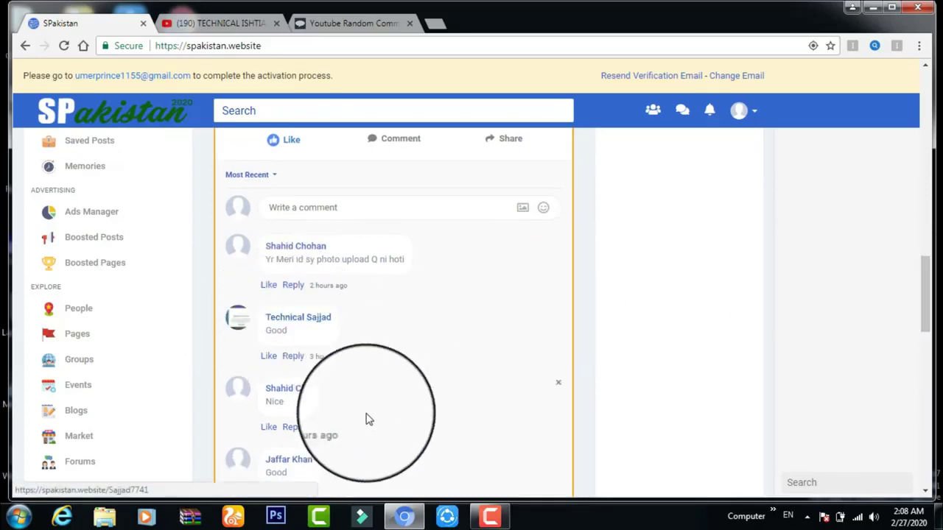
pyautogui.click(749, 128)
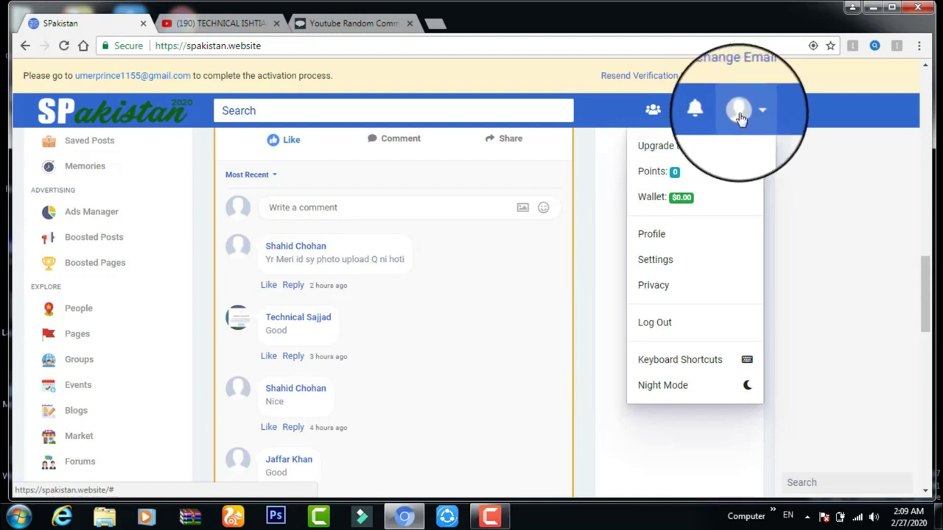
# Open account Settings to the Affiliates page showing the referral link and $0.06 per user.
pyautogui.click(660, 261)
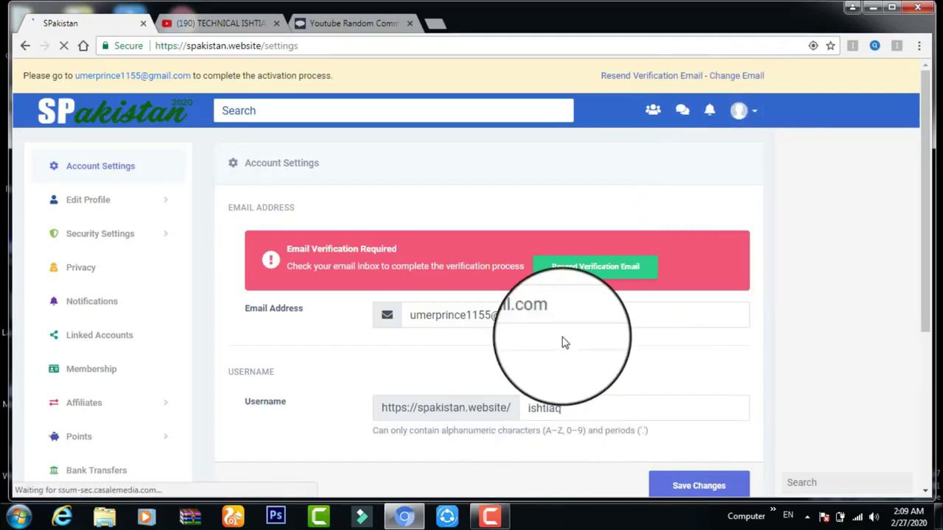
pyautogui.moveTo(927, 189); pyautogui.dragTo(926, 244)
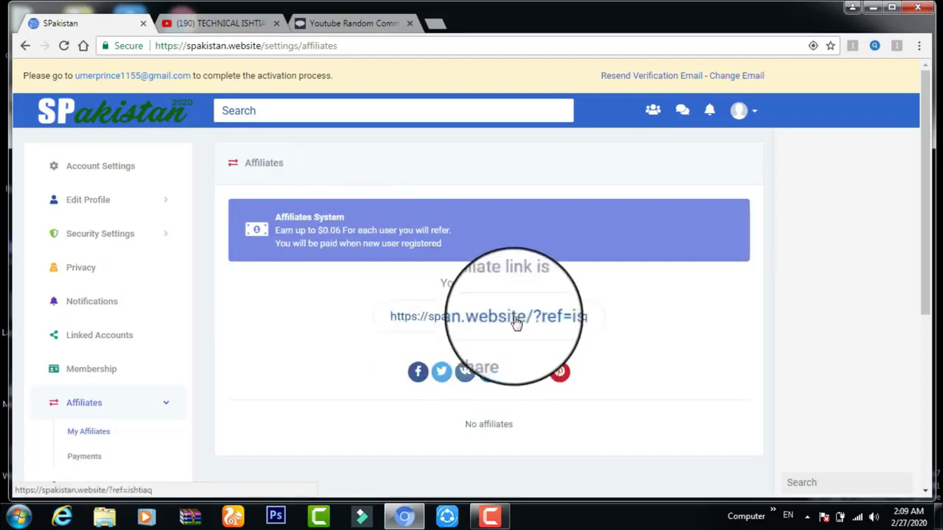
# Select the whole affiliate link and open the affiliate Payments withdrawal page.
pyautogui.tripleClick(567, 317)
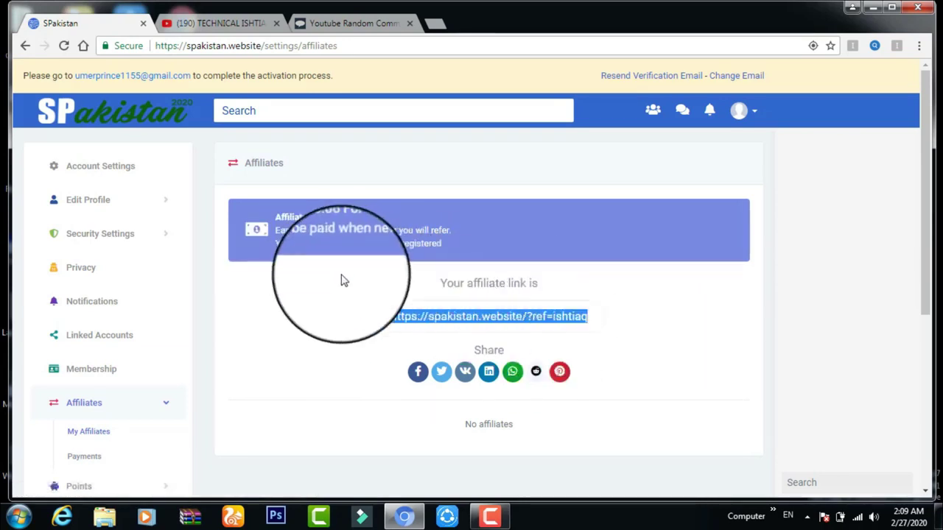
pyautogui.click(85, 458)
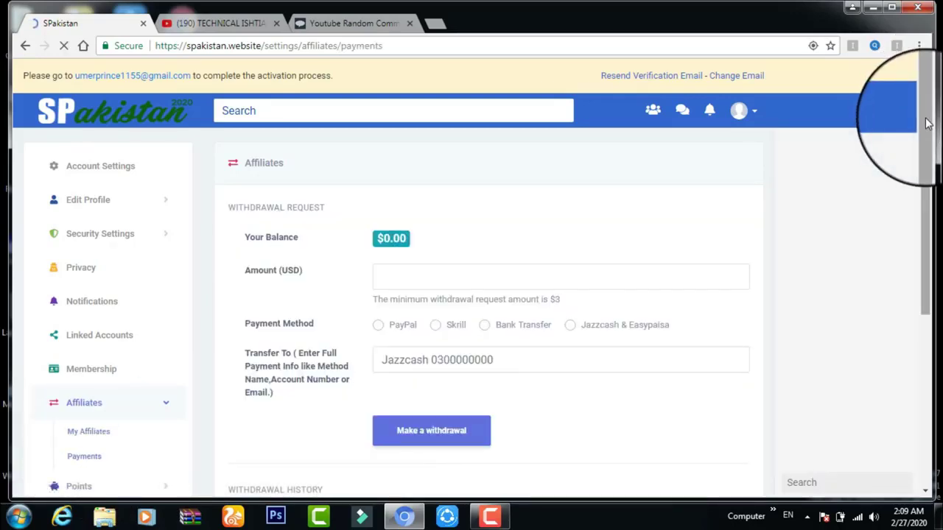
# Enter a 3 USD amount, choose Jazzcash & Easypaisa, and type the receiving account number.
pyautogui.moveTo(927, 125); pyautogui.dragTo(927, 127)
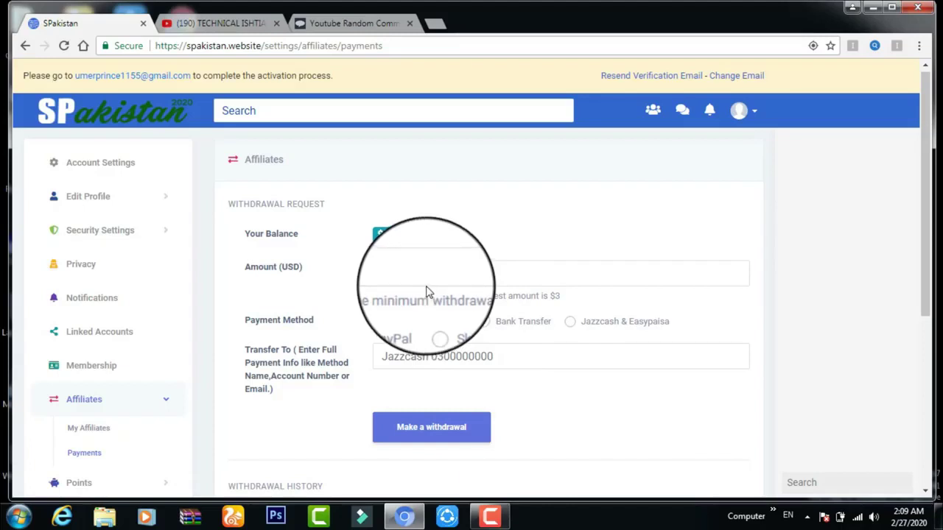
pyautogui.click(382, 275)
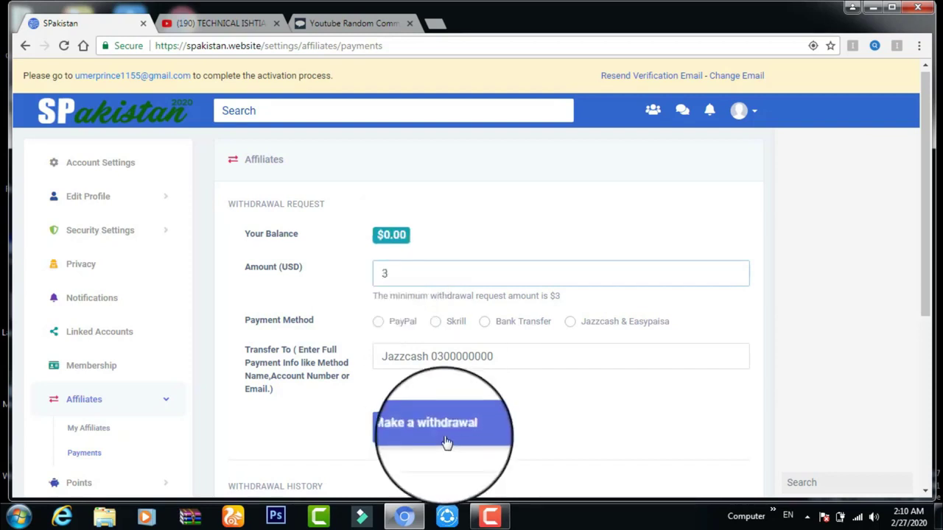
pyautogui.click(571, 324)
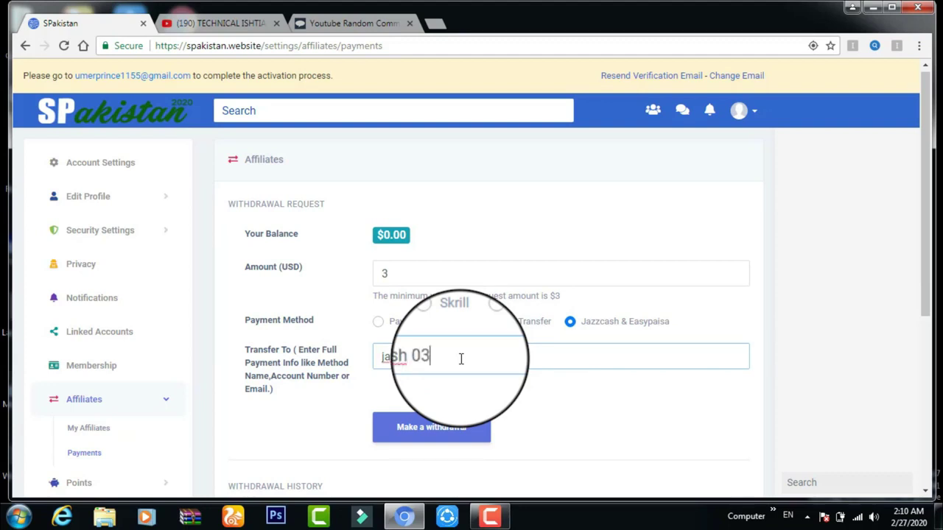
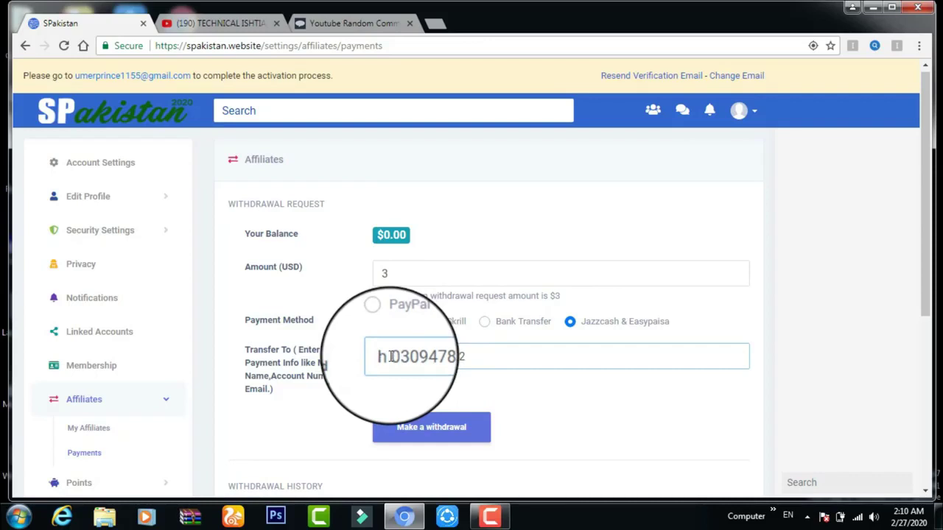